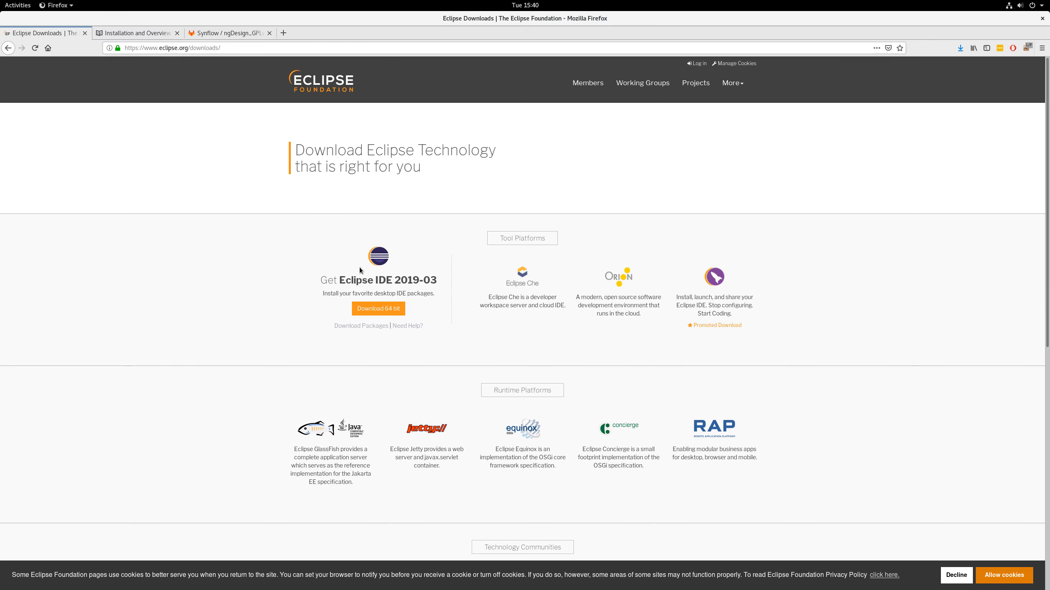
- Download the 64-bit Eclipse IDE 2019-03 installer and extract eclipse-inst-linux64.tar.gz, opening its eclipse-installer folder
{"action": "left_click", "coordinate": [378, 308]}
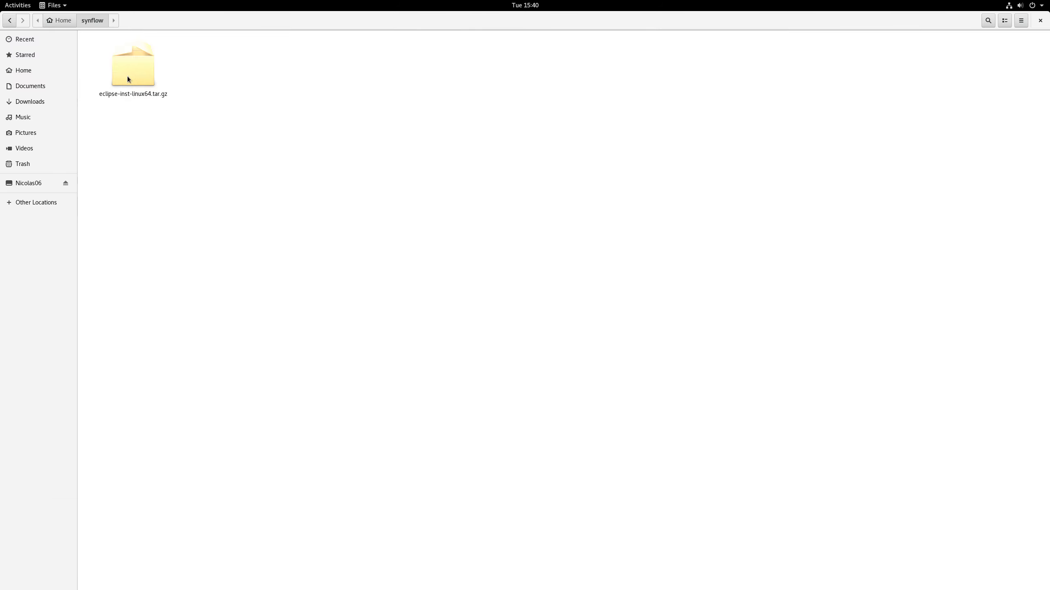
{"action": "double_click", "coordinate": [127, 76]}
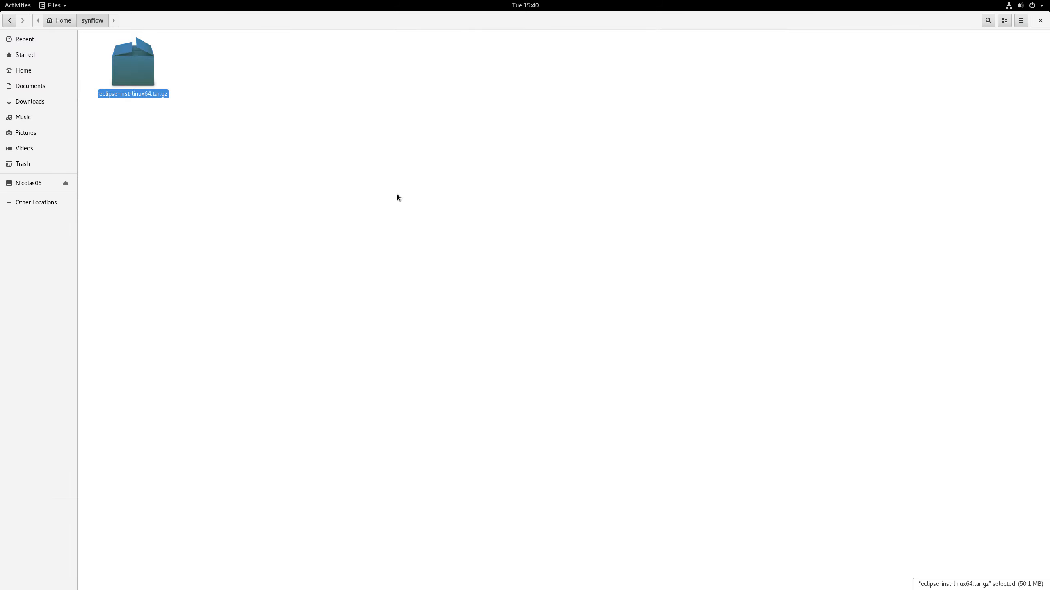
{"action": "double_click", "coordinate": [138, 86]}
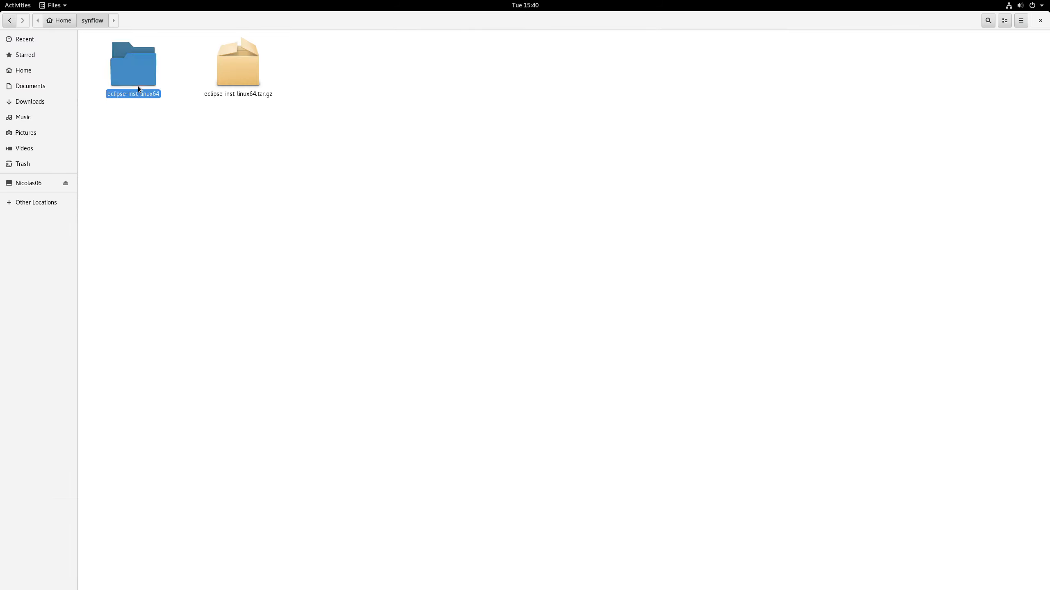
{"action": "double_click", "coordinate": [145, 86]}
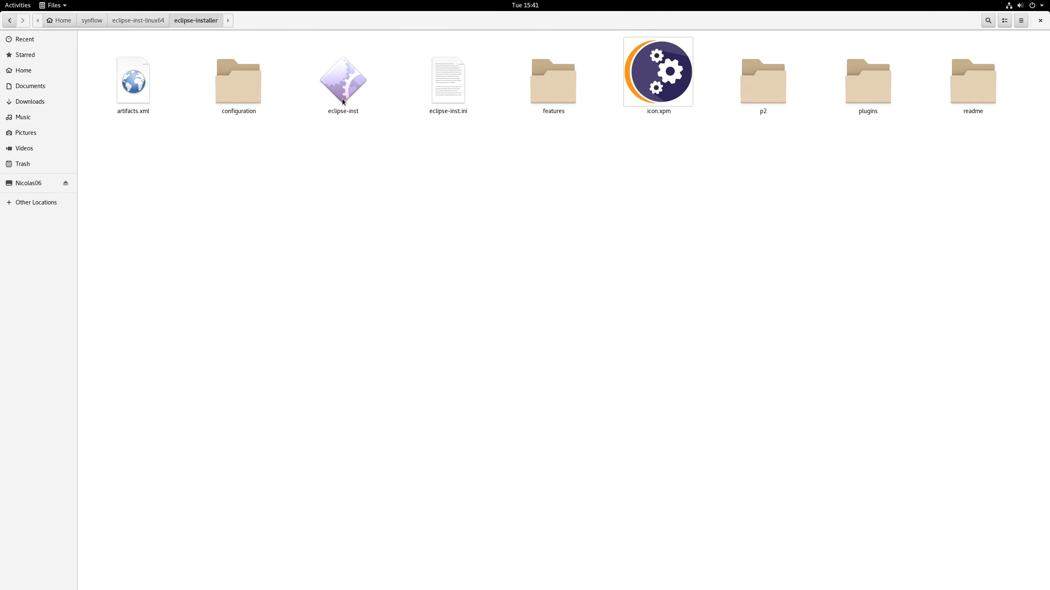
- Switch to the terminal and change to the directory eclipse-inst-linux64/eclipse-installer/
{"action": "mouse_move", "coordinate": [0, 0]}
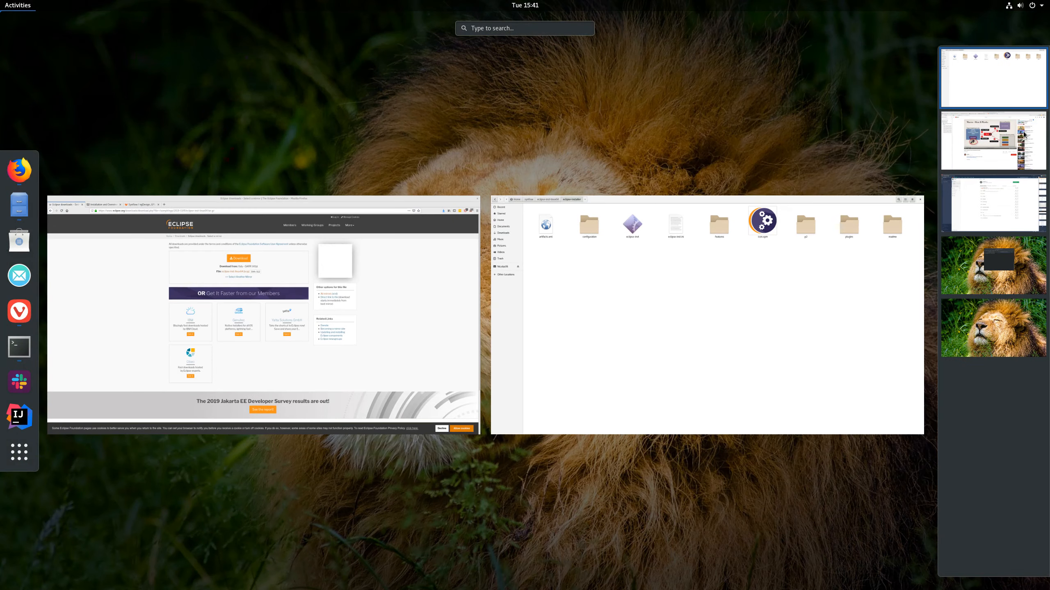
{"action": "left_click", "coordinate": [1011, 255]}
{"action": "left_click", "coordinate": [569, 230]}
{"action": "type", "text": "x"}
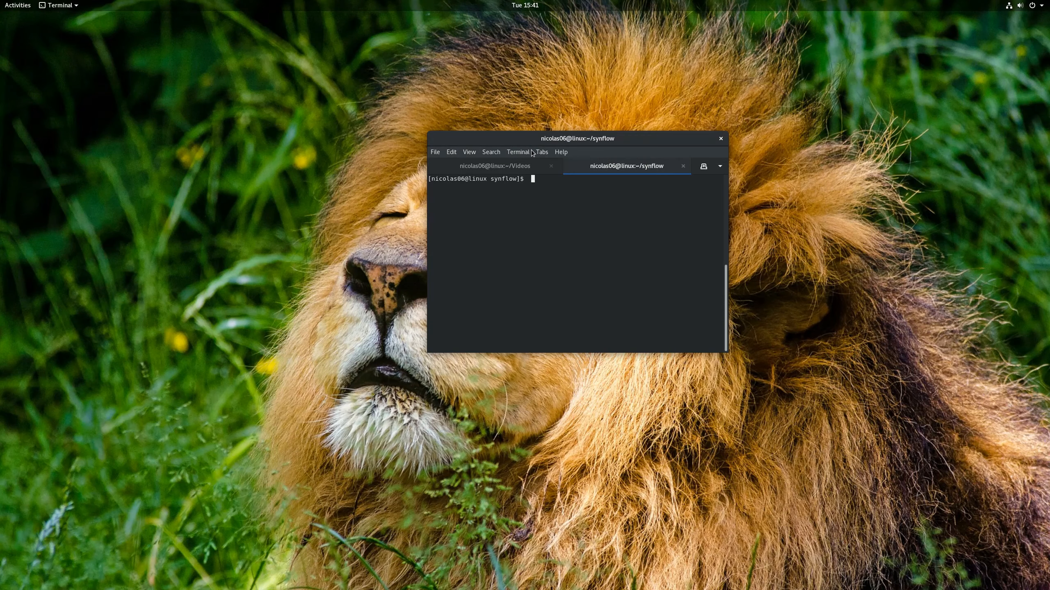
{"action": "key", "text": "BackSpace"}
{"action": "type", "text": "cd e"}
{"action": "key", "text": "Tab"}
{"action": "type", "text": "e"}
{"action": "key", "text": "Tab"}
{"action": "key", "text": "Return"}
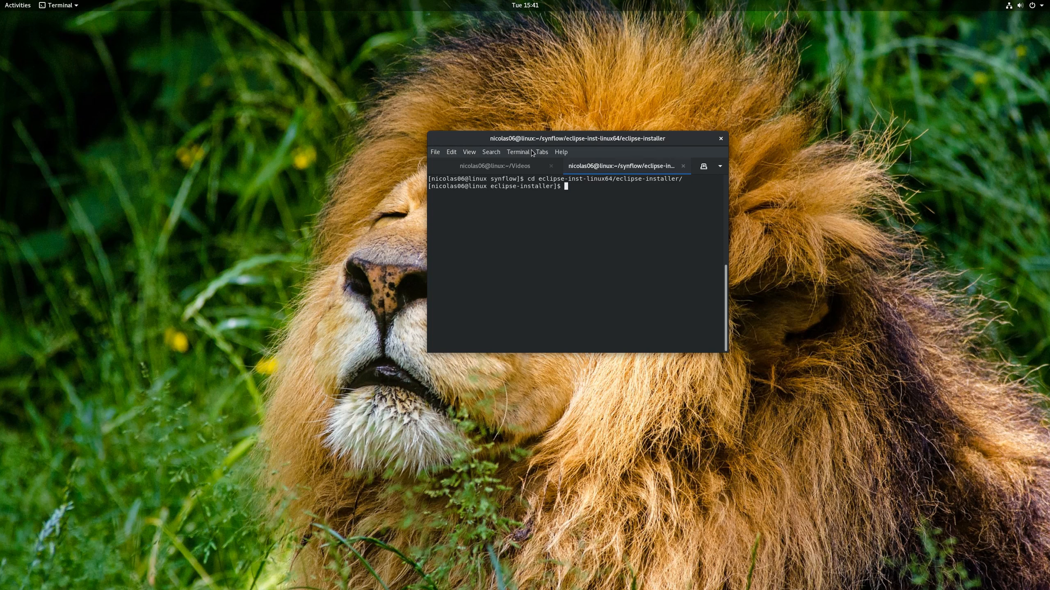
- Start the Eclipse installer from the terminal with ./eclipse-inst
{"action": "type", "text": "./ec"}
{"action": "key", "text": "Tab"}
{"action": "key", "text": "Return"}
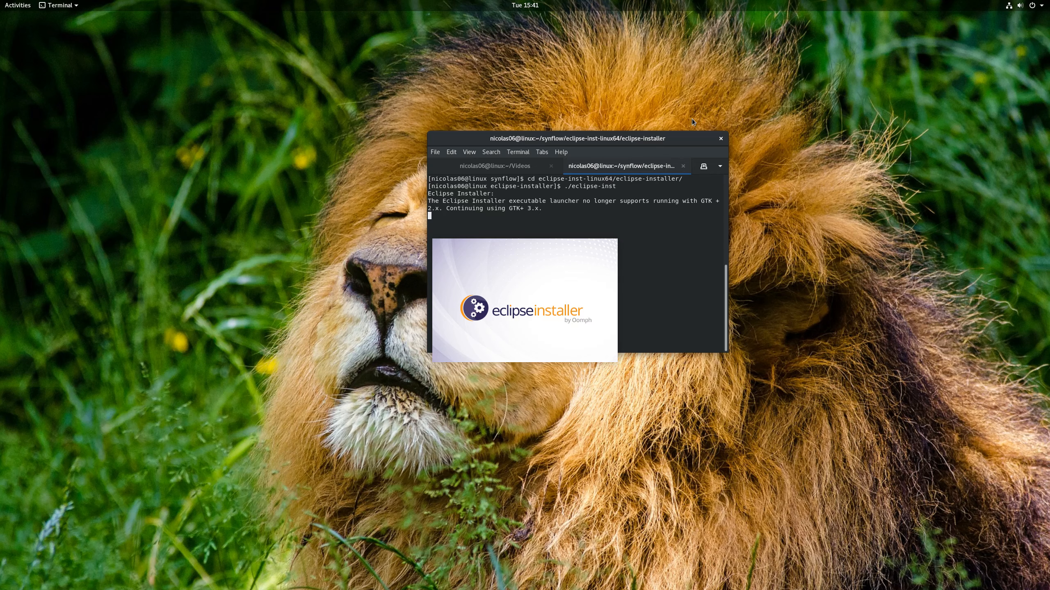
- Choose the Eclipse for RCP and RAP Developers package and install it in the proposed rcp-2019-032 folder
{"action": "left_click_drag", "start_coordinate": [564, 146], "coordinate": [575, 114]}
{"action": "scroll", "coordinate": [479, 232], "scroll_direction": "down", "scroll_amount": 10}
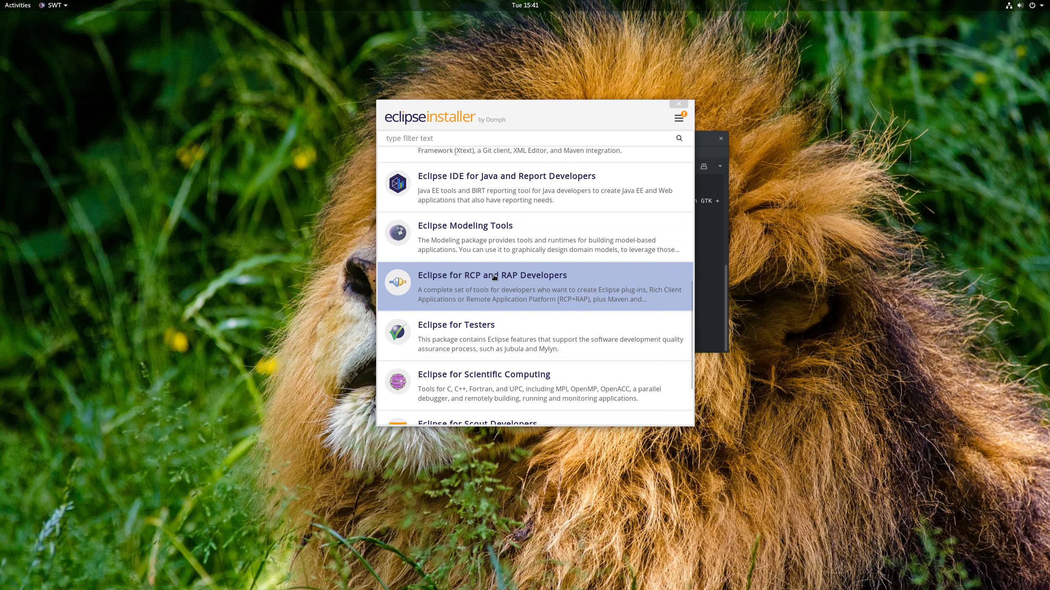
{"action": "left_click", "coordinate": [451, 278]}
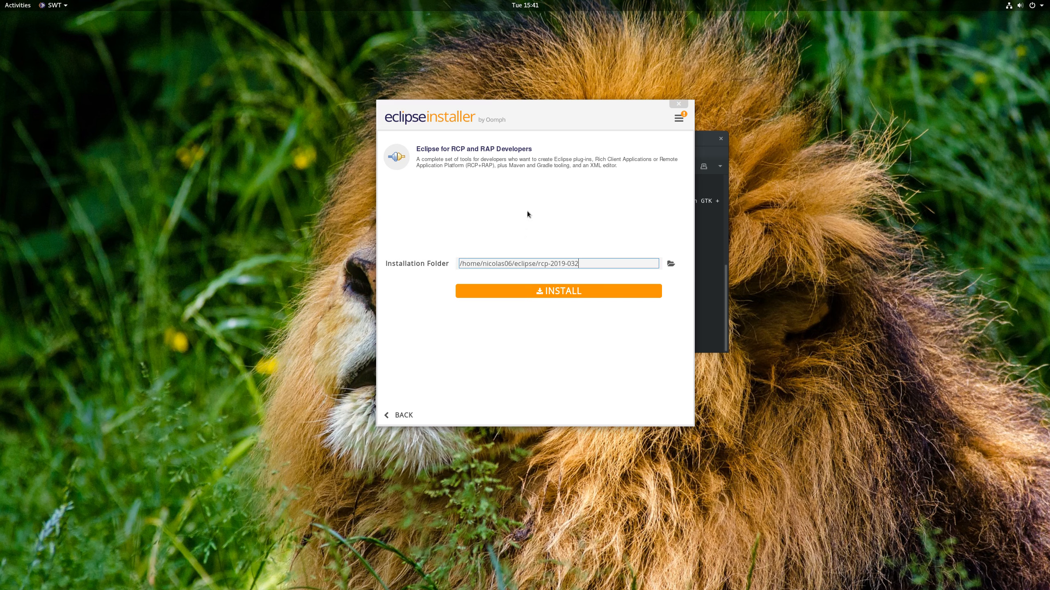
{"action": "triple_click", "coordinate": [533, 263]}
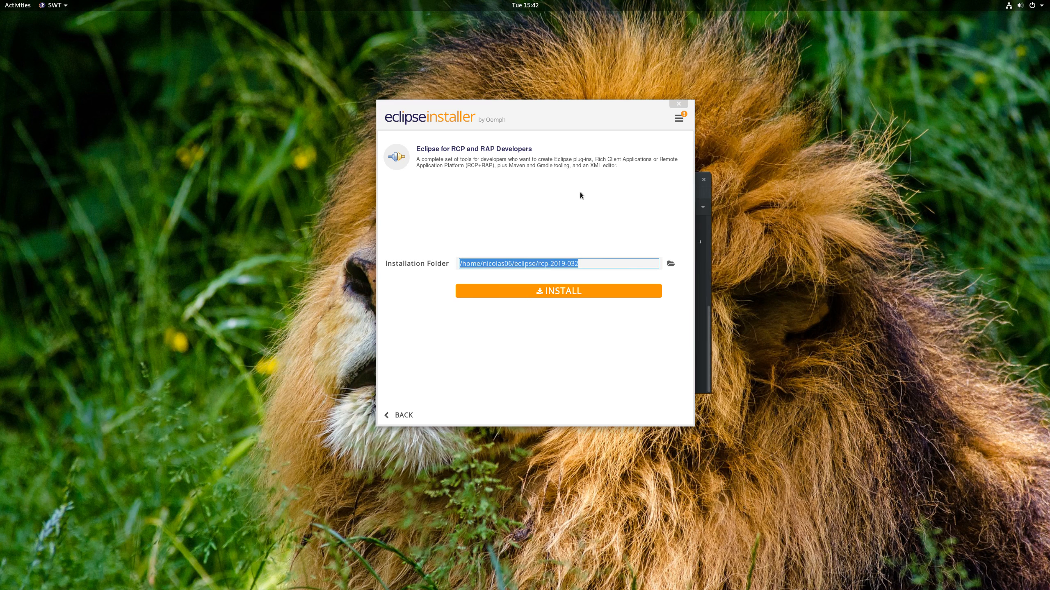
{"action": "left_click", "coordinate": [573, 291]}
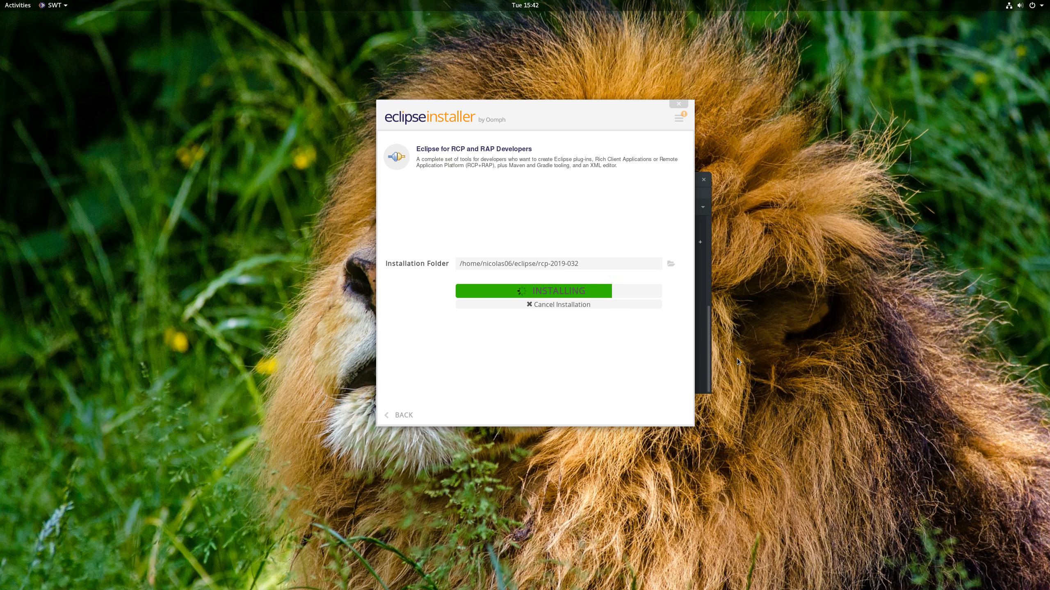
{"action": "key", "text": "Return"}
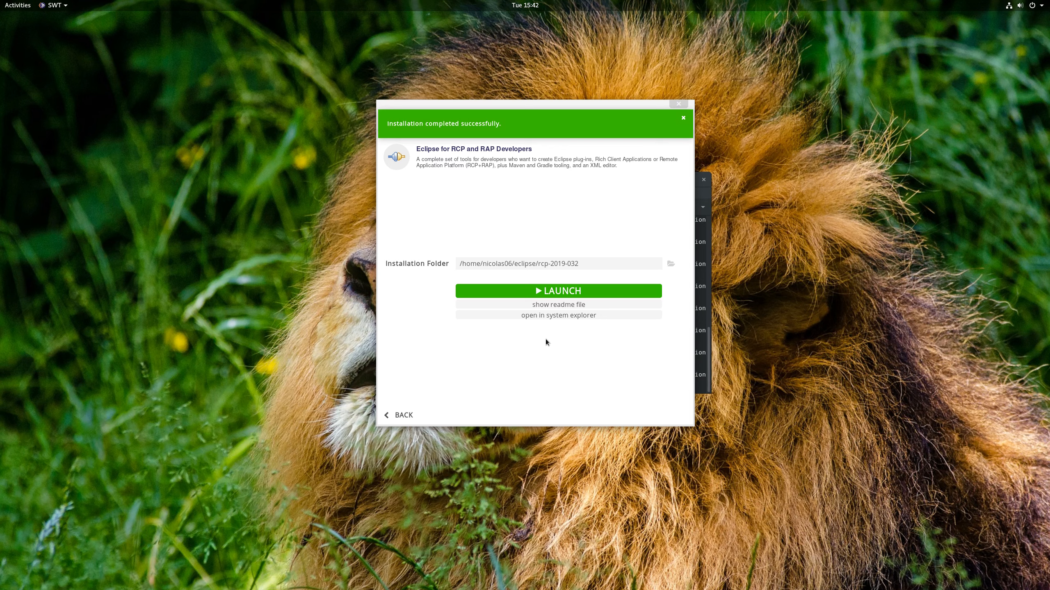
- Launch the installed Eclipse IDE with synflow-workspace in the home directory as workspace and maximize its window
{"action": "left_click", "coordinate": [550, 292]}
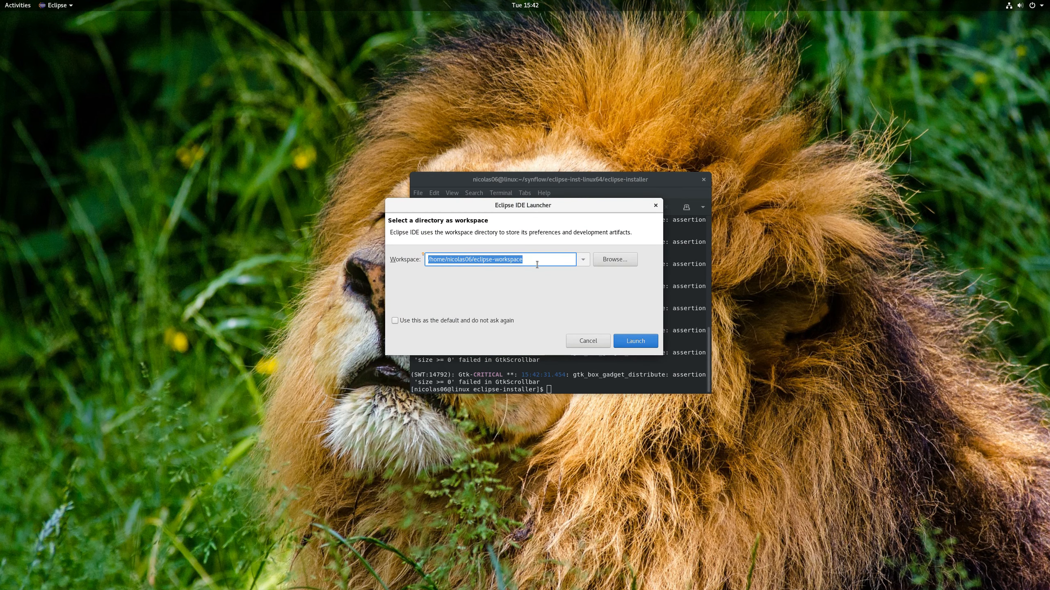
{"action": "double_click", "coordinate": [488, 259]}
{"action": "type", "text": "synf"}
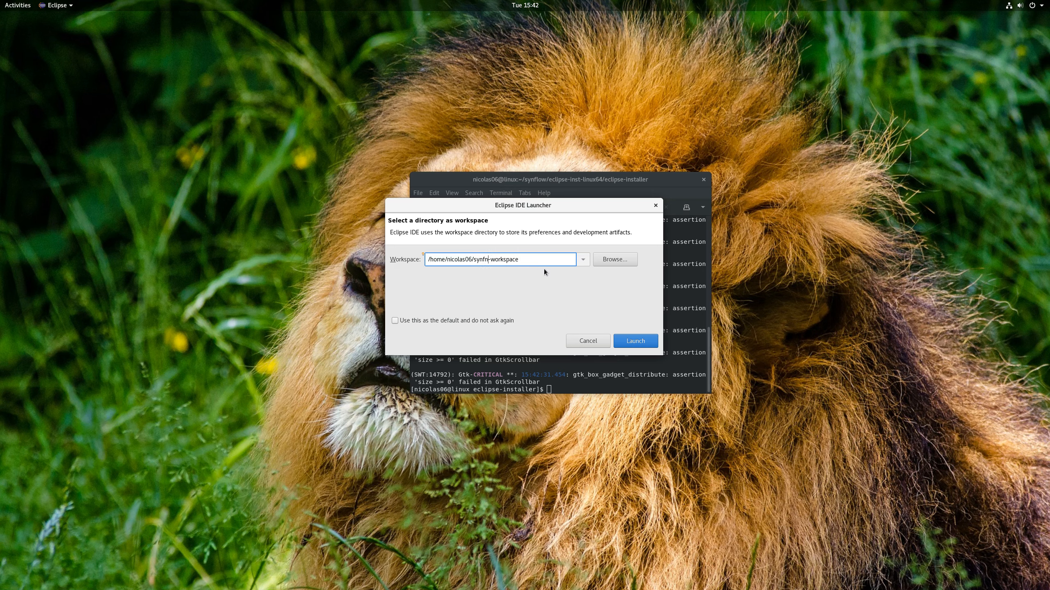
{"action": "type", "text": "low"}
{"action": "left_click", "coordinate": [641, 342]}
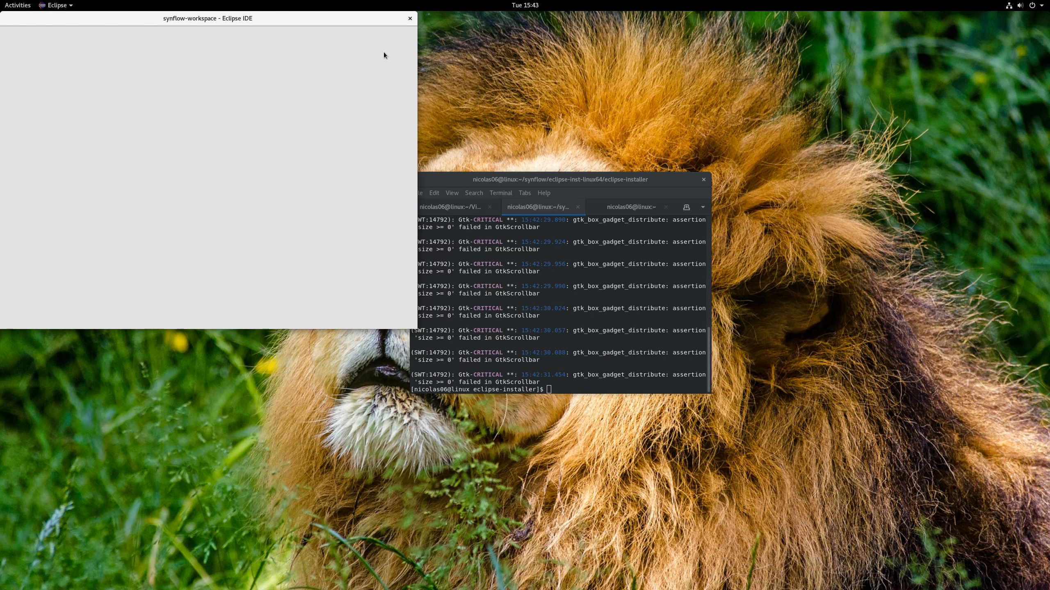
{"action": "double_click", "coordinate": [342, 24]}
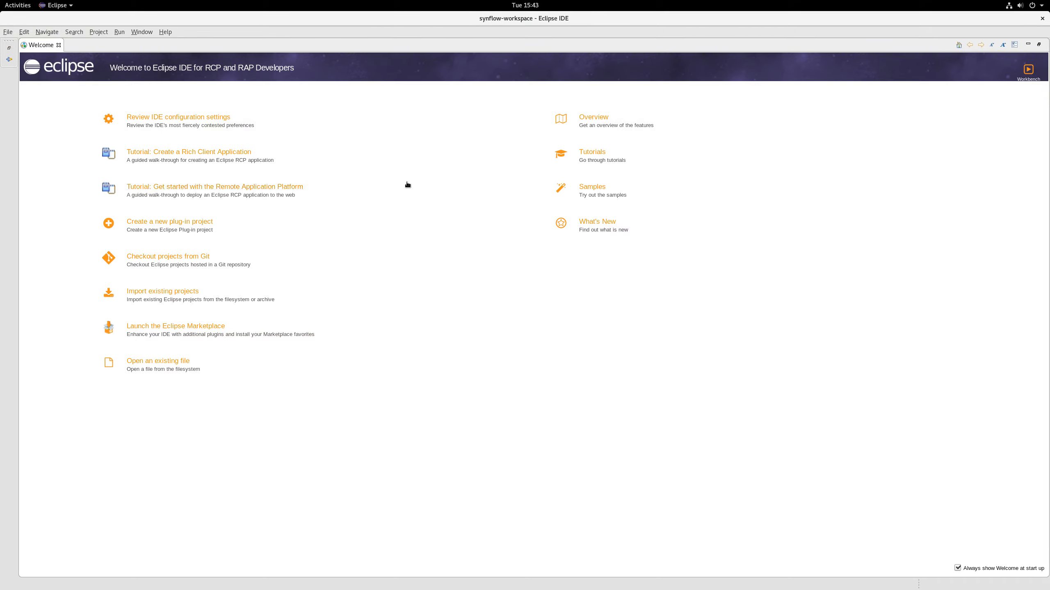
- Switch to Firefox and review the Install the Synflow IDE instructions on the GitBook page, covering Eclipse setup, repository cloning and plugins
{"action": "left_click", "coordinate": [1, 3]}
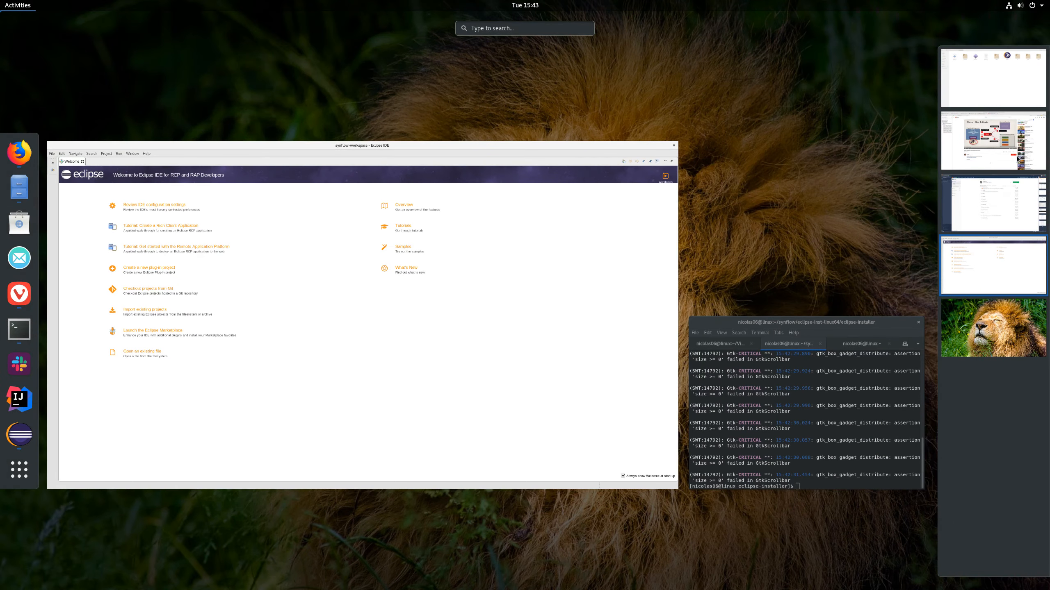
{"action": "left_click", "coordinate": [981, 82]}
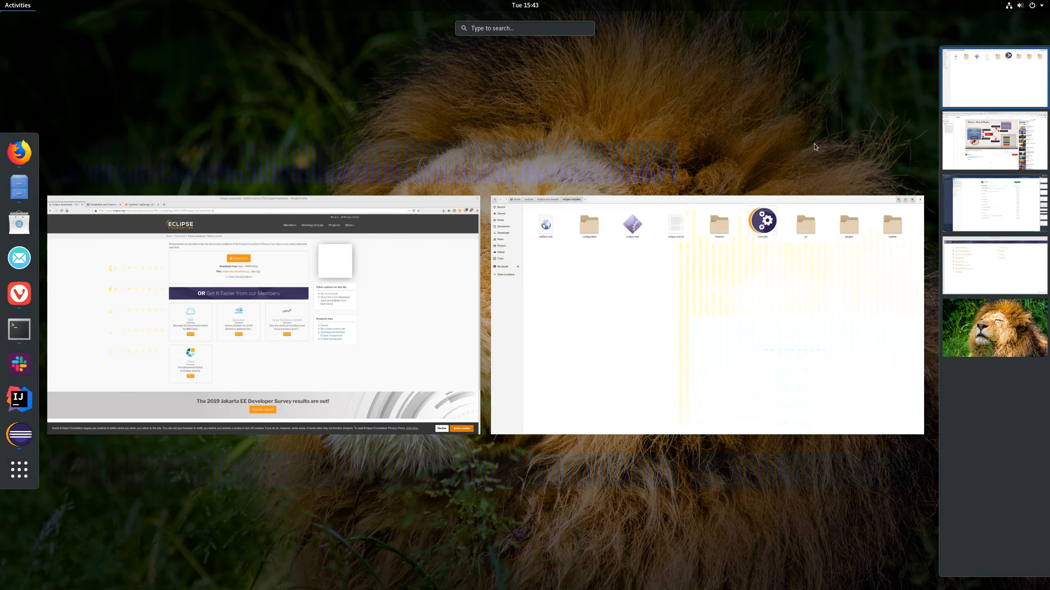
{"action": "left_click", "coordinate": [210, 182]}
{"action": "left_click", "coordinate": [153, 34]}
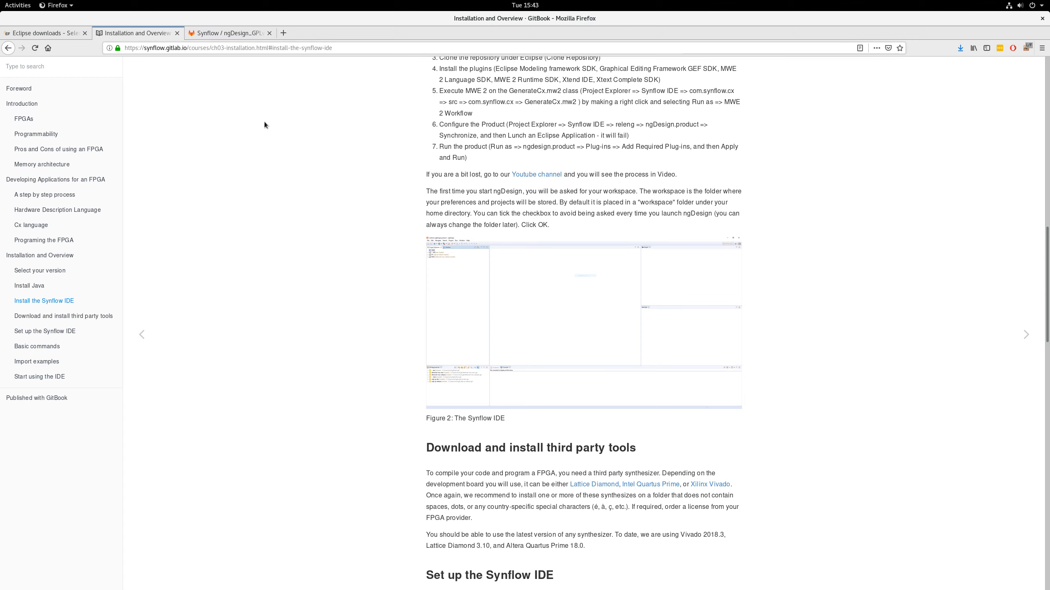
{"action": "scroll", "coordinate": [389, 165], "scroll_direction": "up", "scroll_amount": 3}
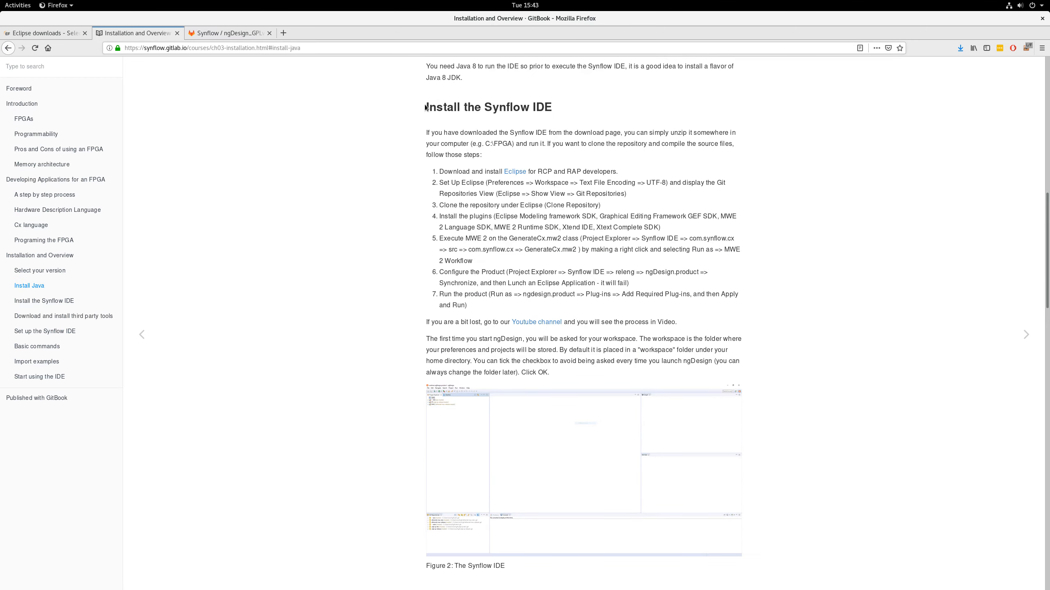
{"action": "left_click_drag", "start_coordinate": [426, 107], "coordinate": [546, 106]}
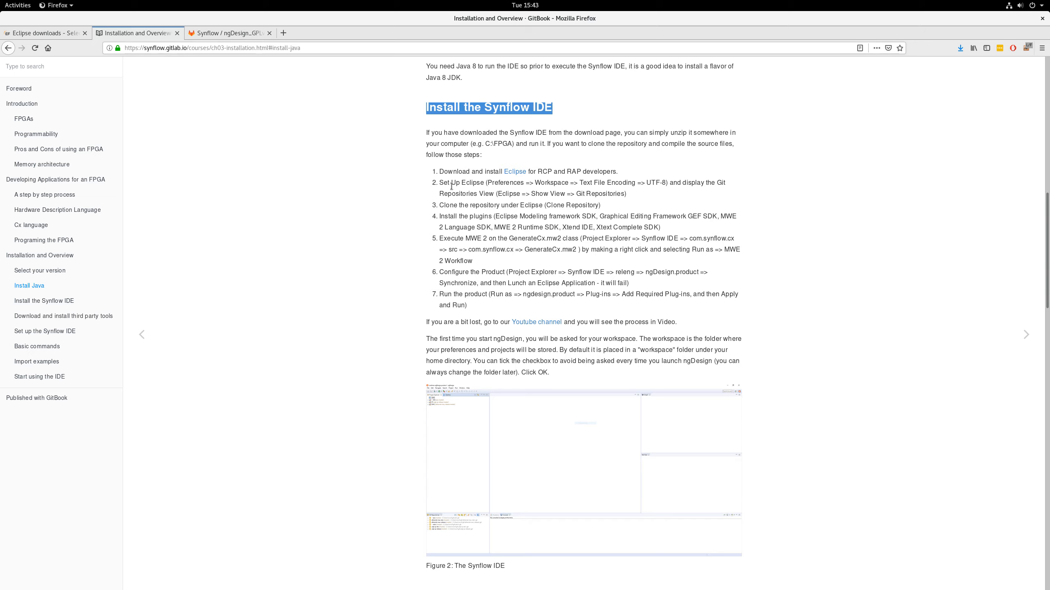
{"action": "left_click_drag", "start_coordinate": [448, 182], "coordinate": [632, 183]}
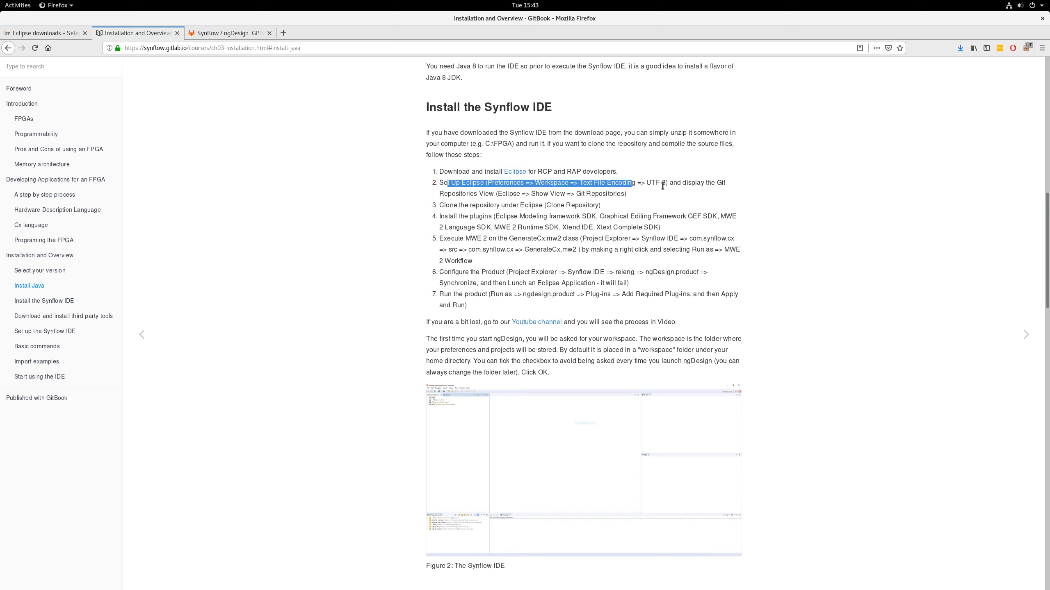
{"action": "left_click", "coordinate": [586, 194]}
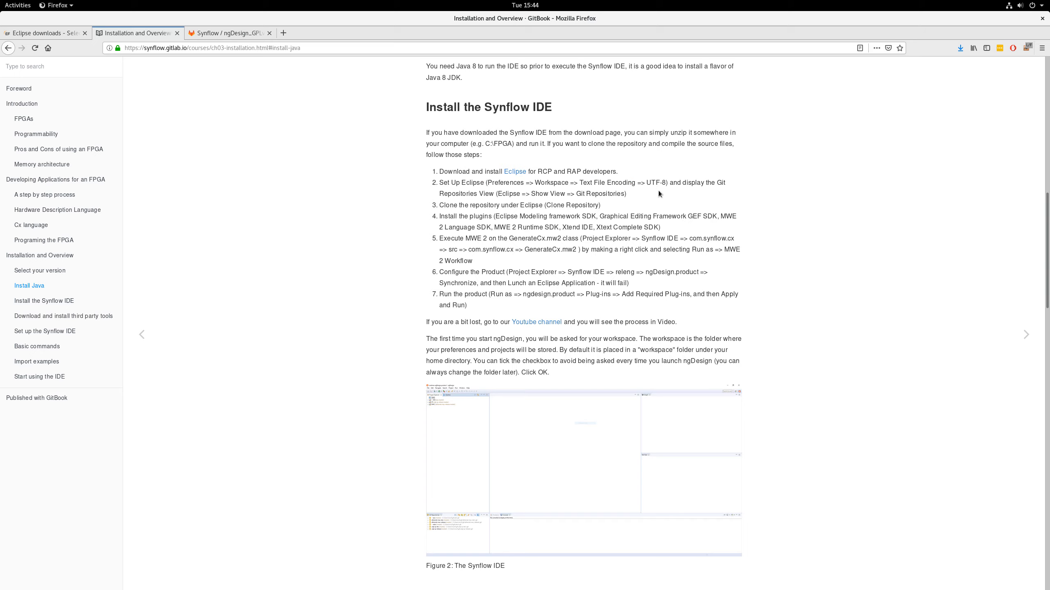
{"action": "left_click_drag", "start_coordinate": [688, 183], "coordinate": [537, 204]}
{"action": "left_click_drag", "start_coordinate": [470, 217], "coordinate": [521, 218]}
{"action": "left_click", "coordinate": [605, 206]}
- Switch back to Eclipse and close the Welcome page
{"action": "left_click", "coordinate": [16, 5]}
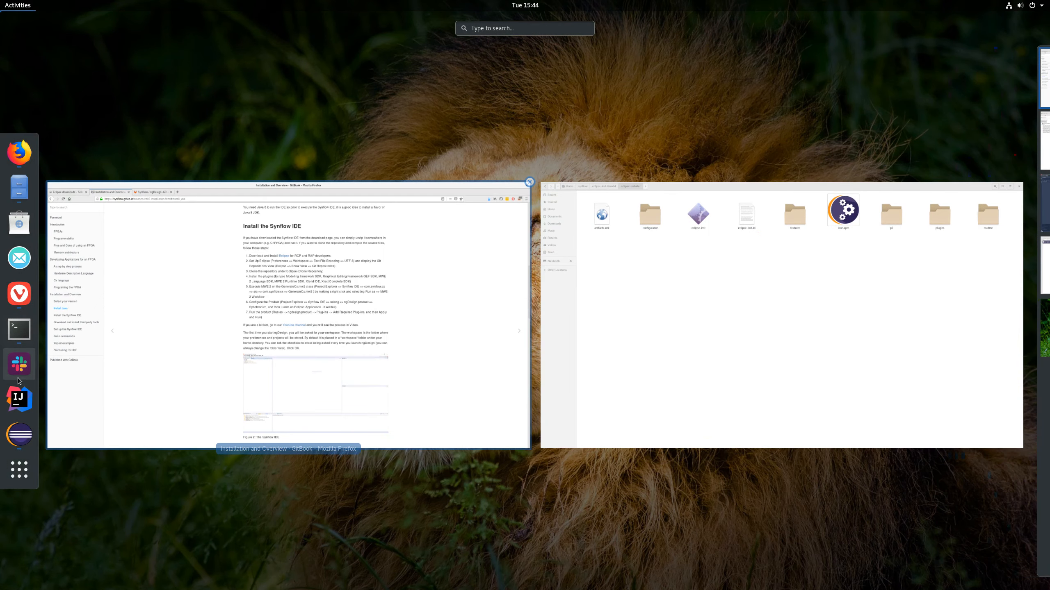
{"action": "left_click", "coordinate": [19, 434]}
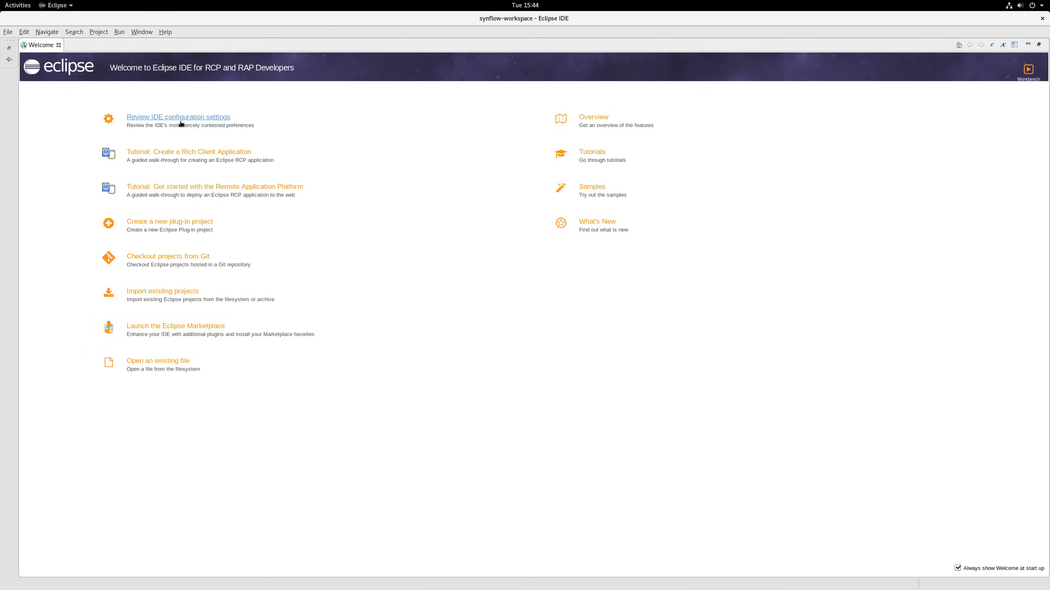
{"action": "left_click", "coordinate": [59, 46]}
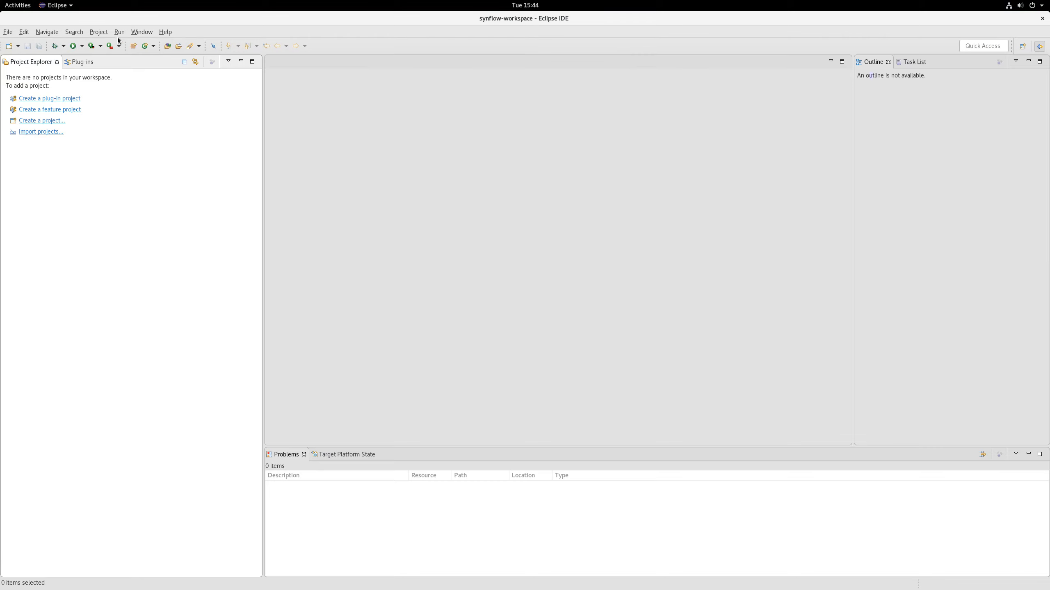
- Show the Git Repositories view and dock it below the Project Explorer
{"action": "left_click", "coordinate": [147, 33]}
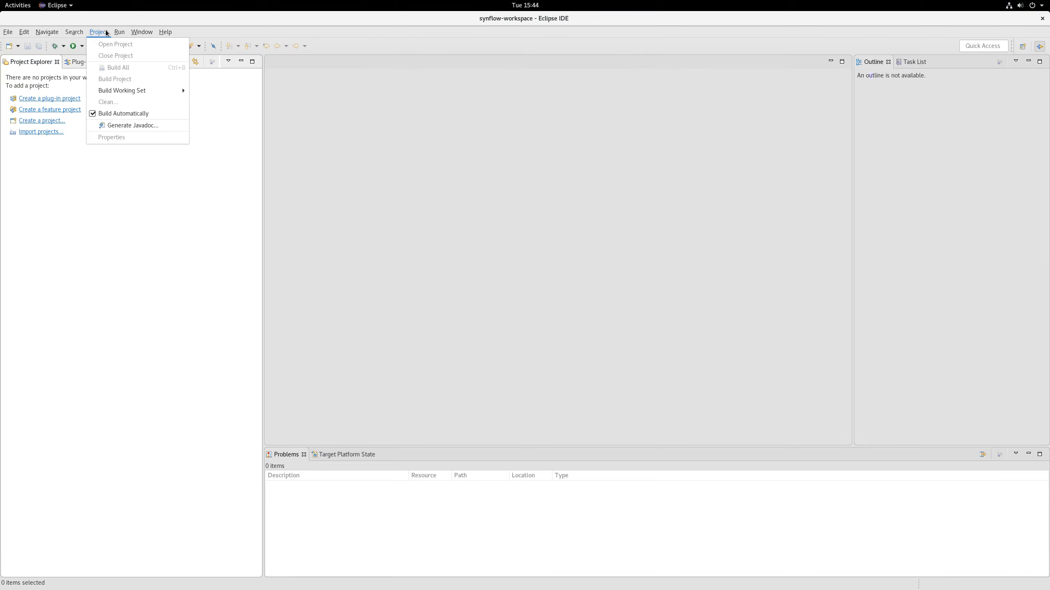
{"action": "mouse_move", "coordinate": [161, 82]}
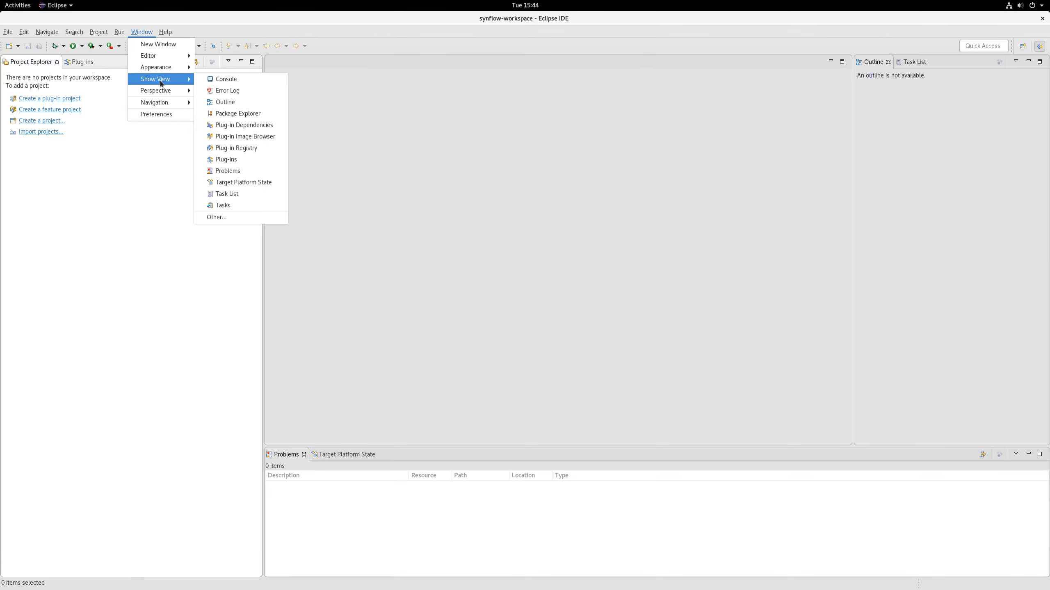
{"action": "left_click", "coordinate": [248, 216]}
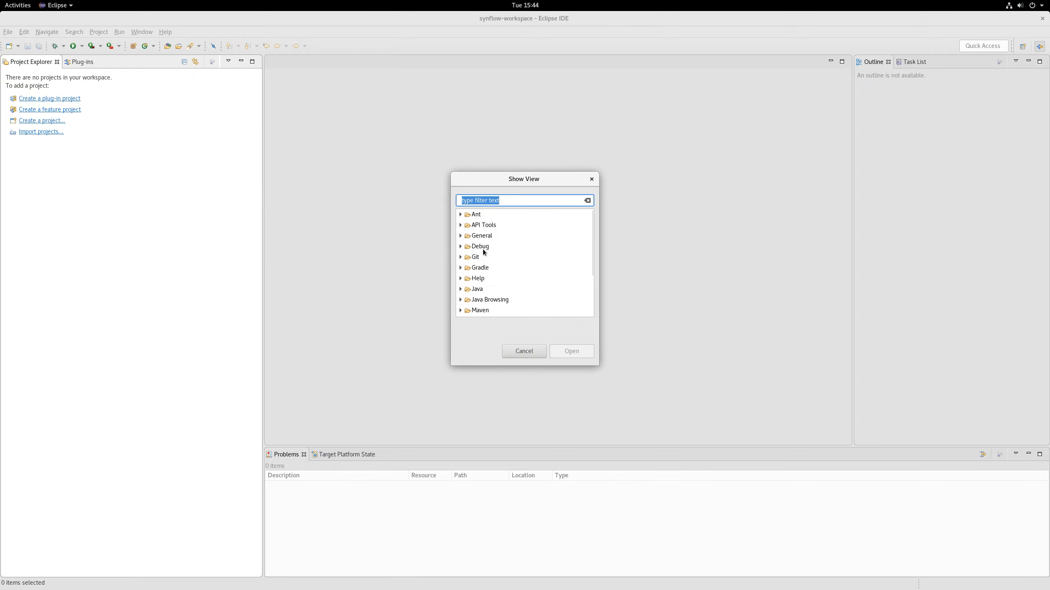
{"action": "left_click", "coordinate": [480, 258]}
{"action": "left_click", "coordinate": [460, 257]}
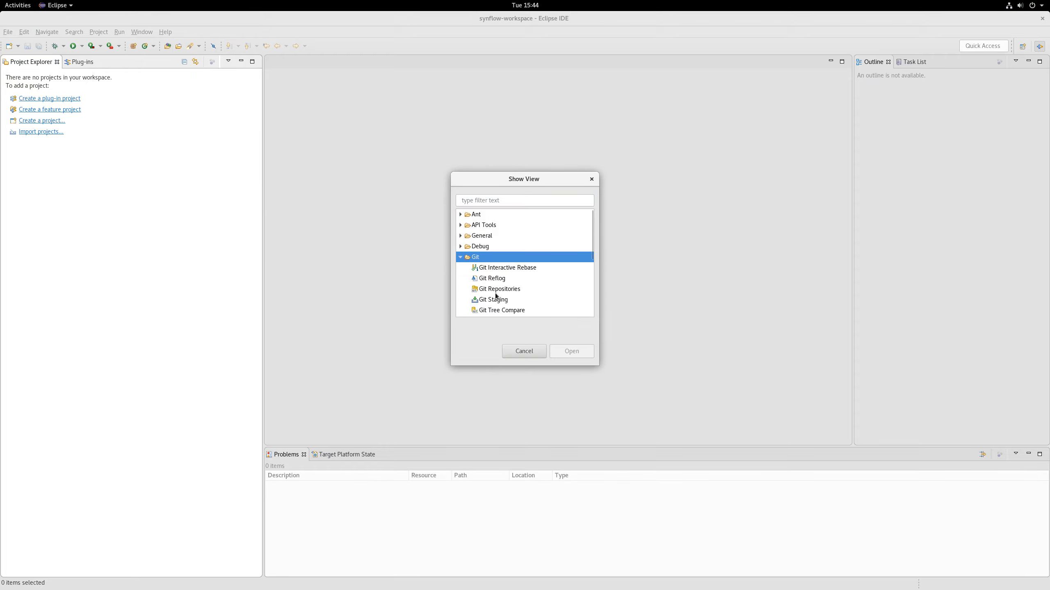
{"action": "double_click", "coordinate": [498, 293]}
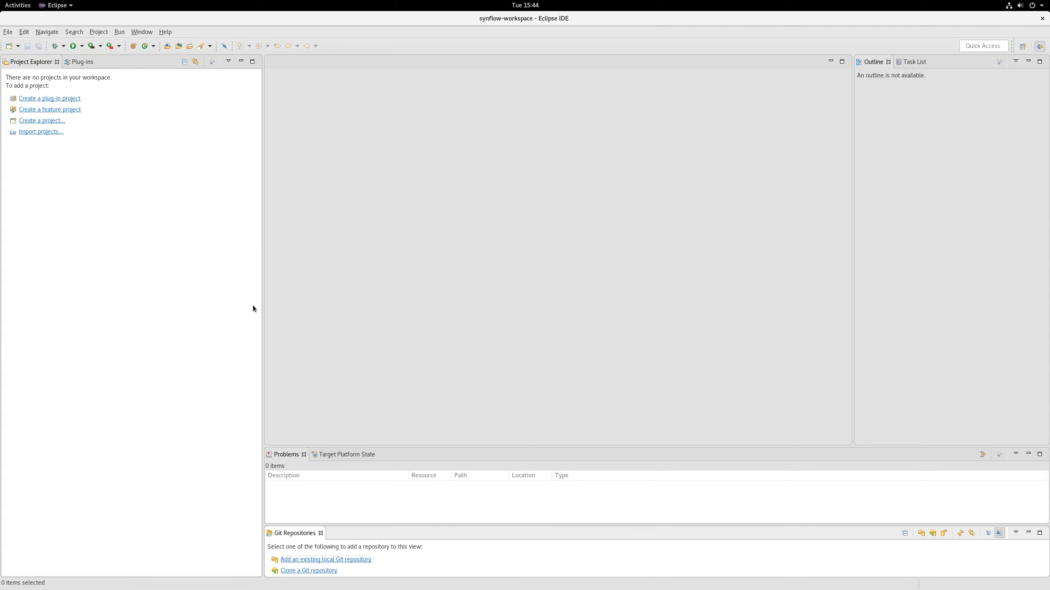
{"action": "left_click_drag", "start_coordinate": [312, 536], "coordinate": [119, 488]}
- Start cloning a Git repository from a URI, and copy the SSH clone address of ngDesign_GPLv3 from its GitLab page in Firefox
{"action": "left_click", "coordinate": [65, 361]}
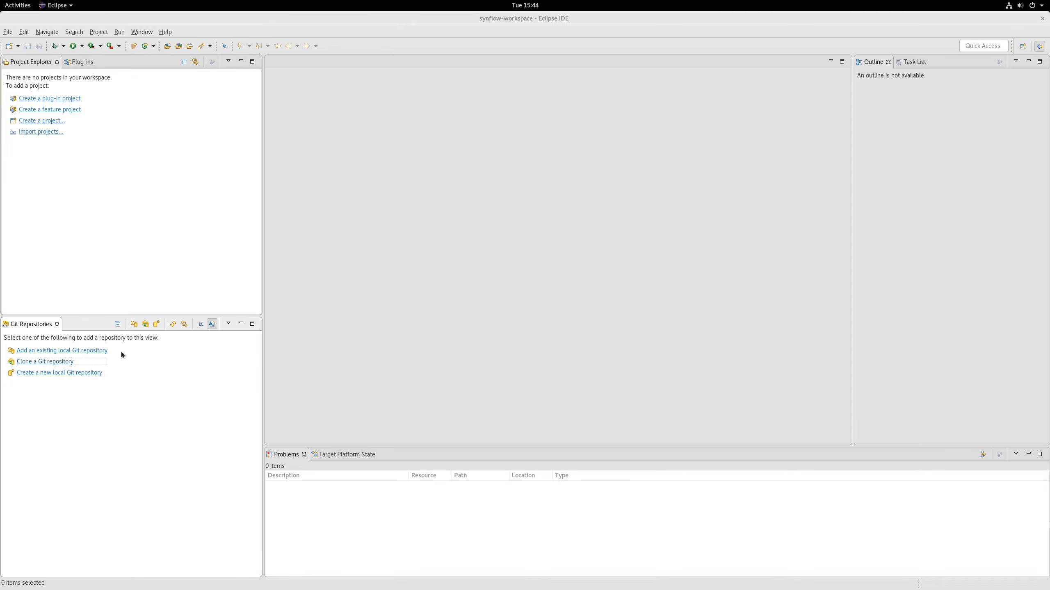
{"action": "double_click", "coordinate": [432, 190]}
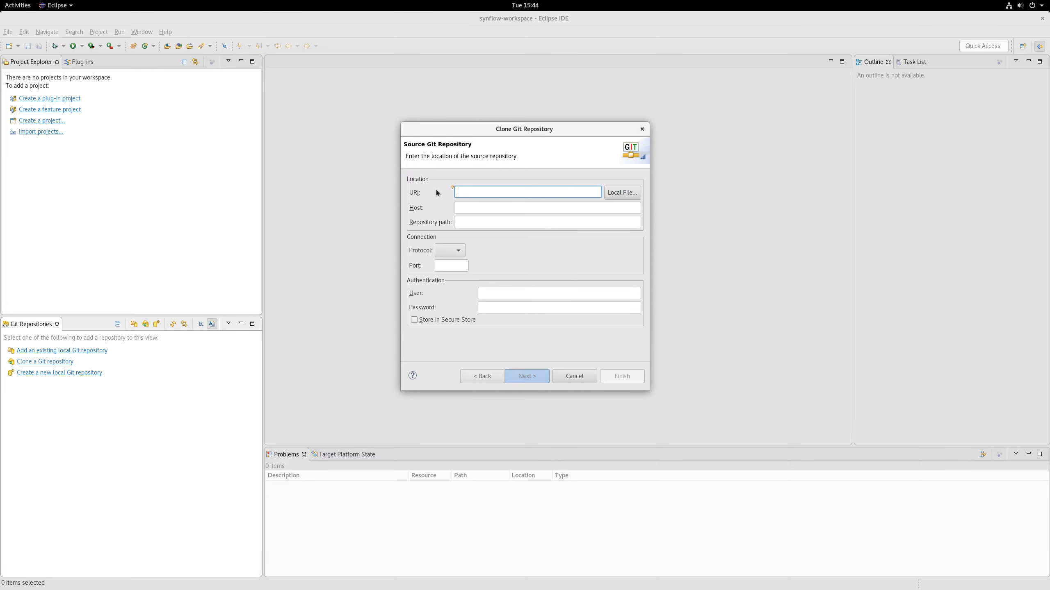
{"action": "mouse_move", "coordinate": [0, 0]}
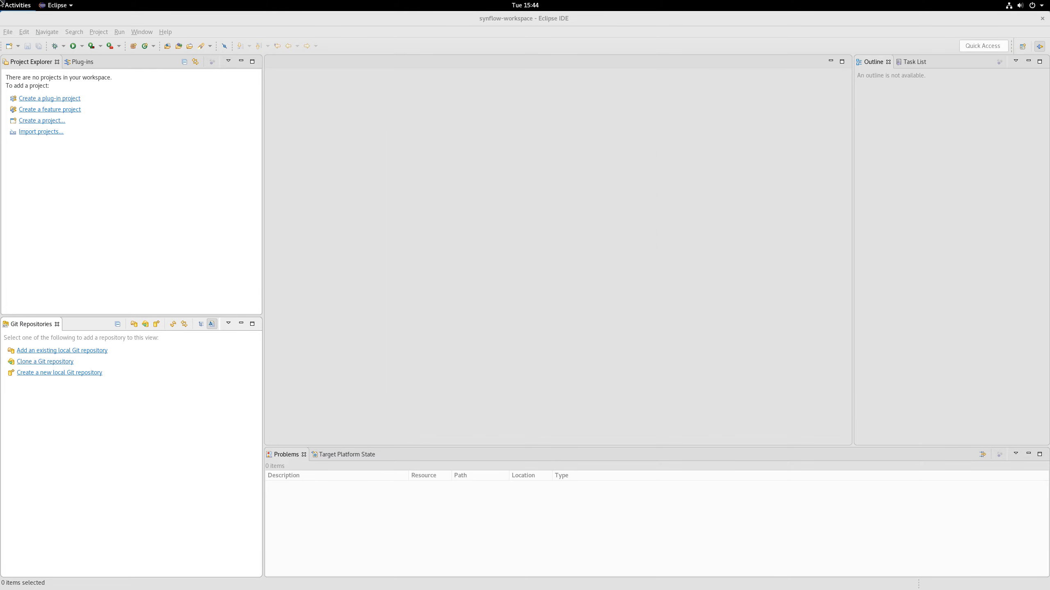
{"action": "scroll", "coordinate": [1008, 130], "scroll_direction": "up", "scroll_amount": 3}
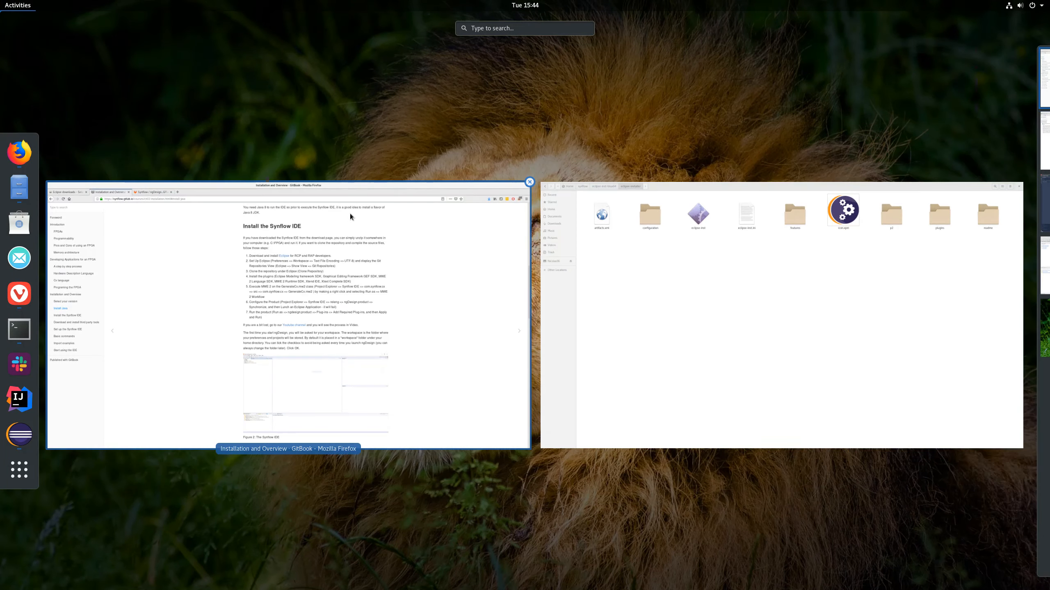
{"action": "left_click", "coordinate": [335, 235]}
{"action": "left_click", "coordinate": [217, 32]}
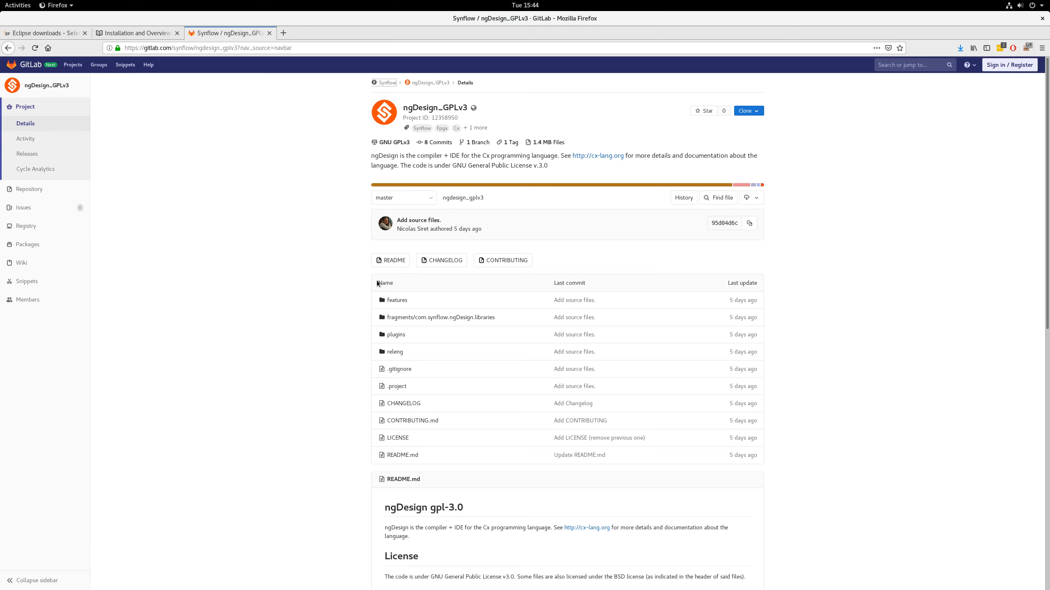
{"action": "scroll", "coordinate": [392, 296], "scroll_direction": "down", "scroll_amount": 5}
{"action": "scroll", "coordinate": [391, 297], "scroll_direction": "up", "scroll_amount": 4}
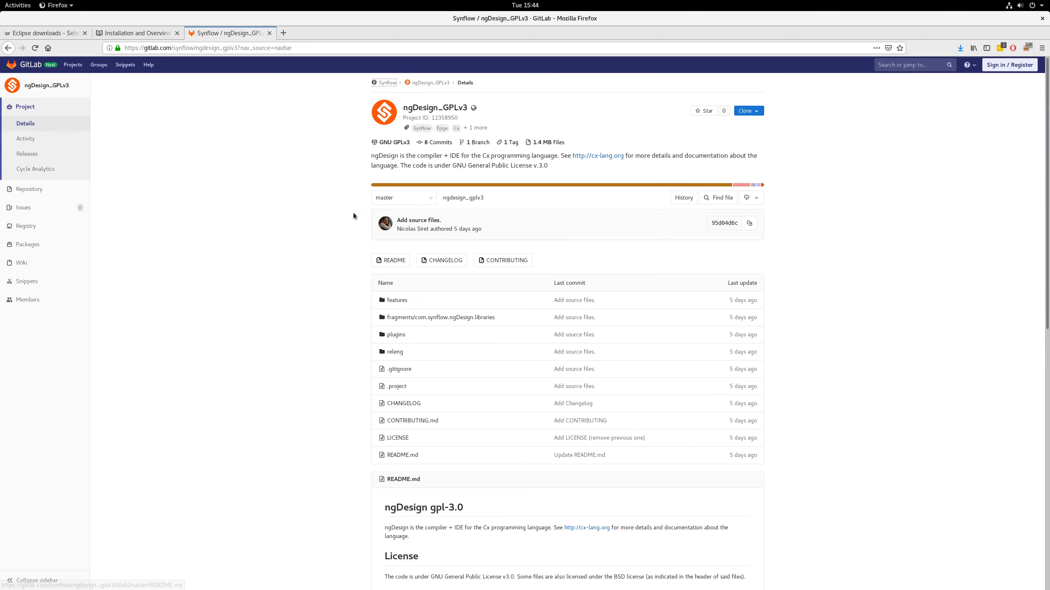
{"action": "left_click", "coordinate": [755, 113]}
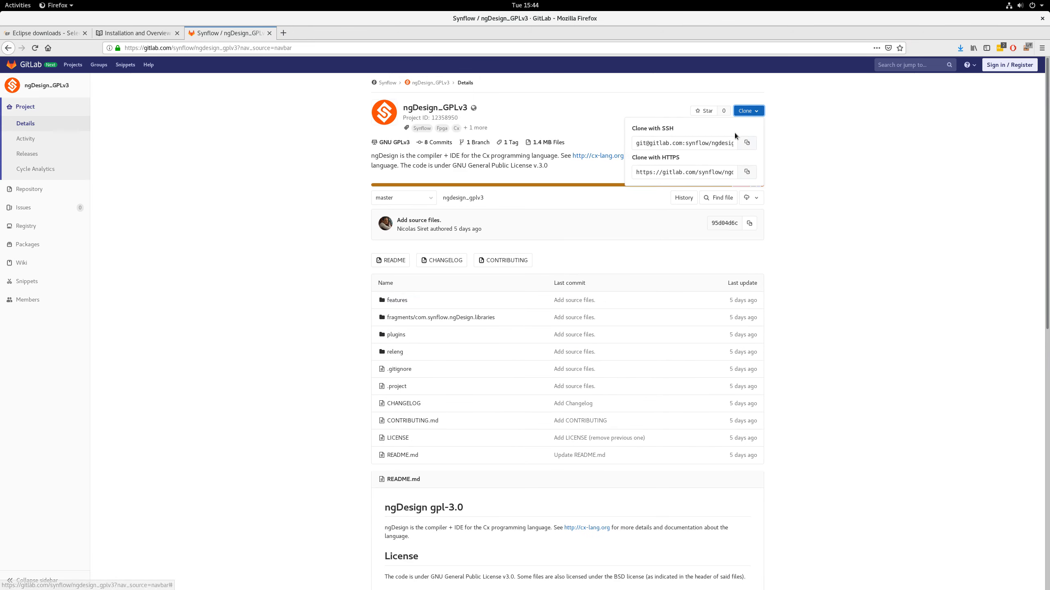
{"action": "left_click", "coordinate": [747, 144]}
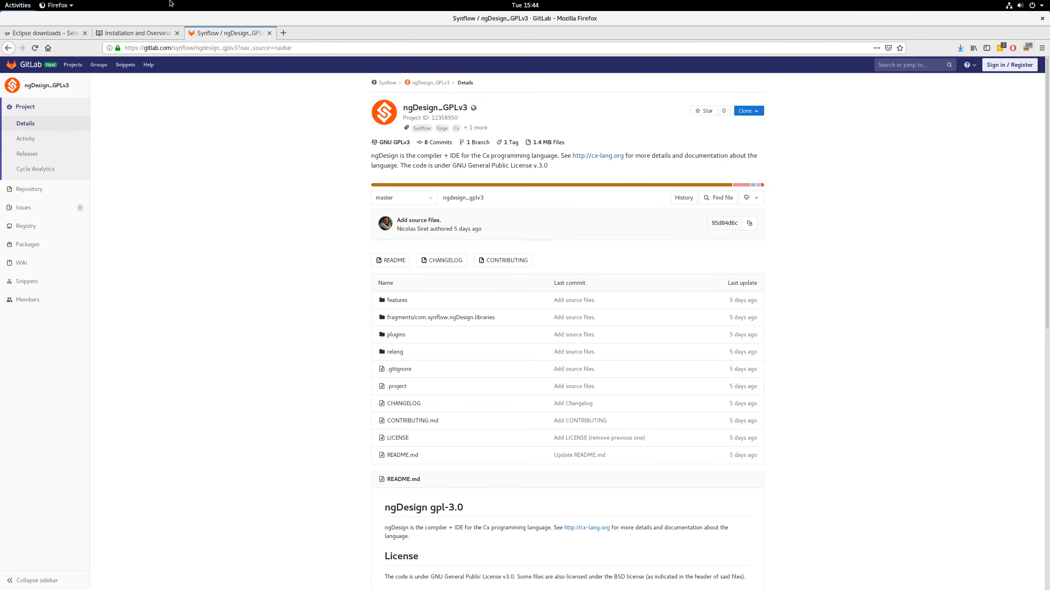
{"action": "key", "text": "super"}
{"action": "left_click", "coordinate": [998, 259]}
{"action": "left_click", "coordinate": [512, 306]}
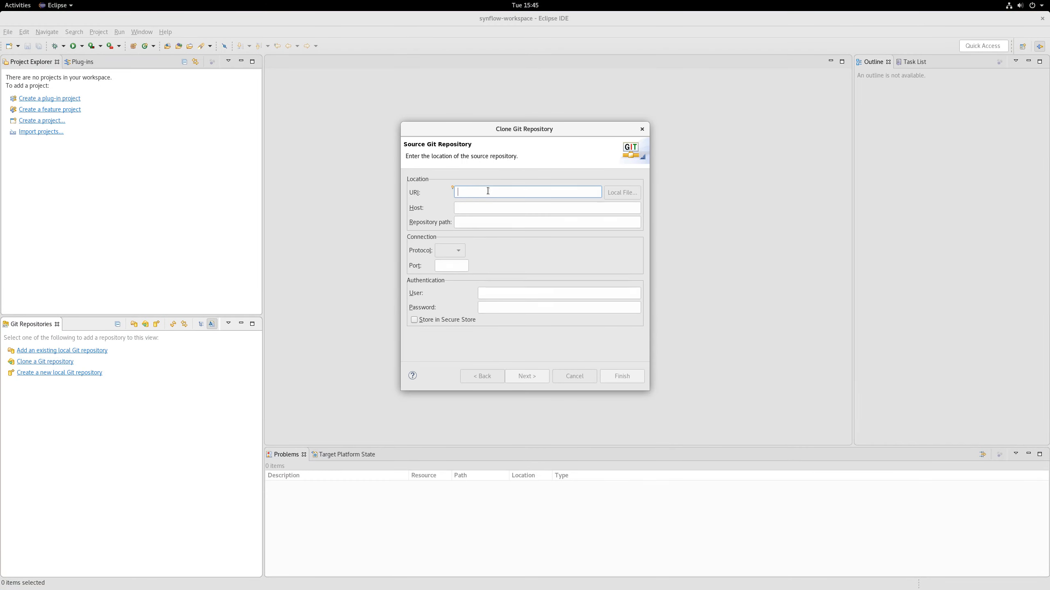
{"action": "key", "text": "ctrl+v"}
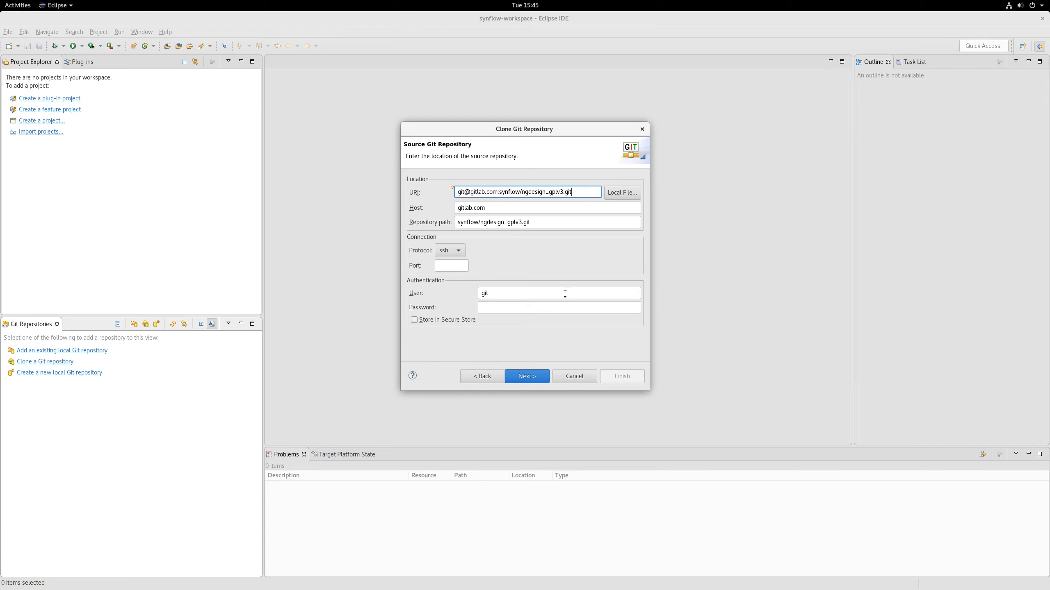
{"action": "left_click", "coordinate": [536, 382]}
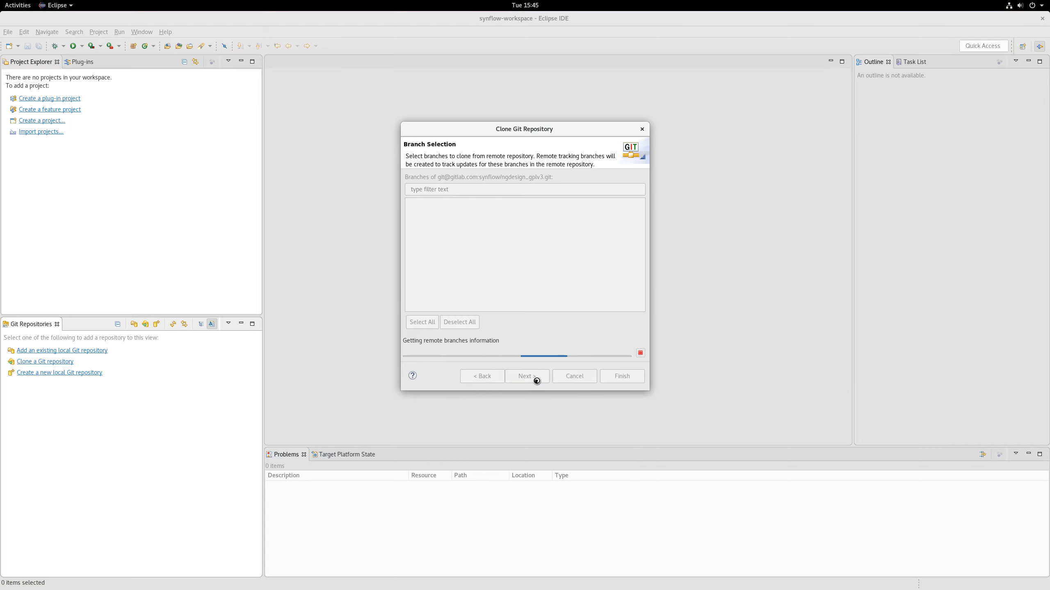
{"action": "left_click", "coordinate": [536, 381]}
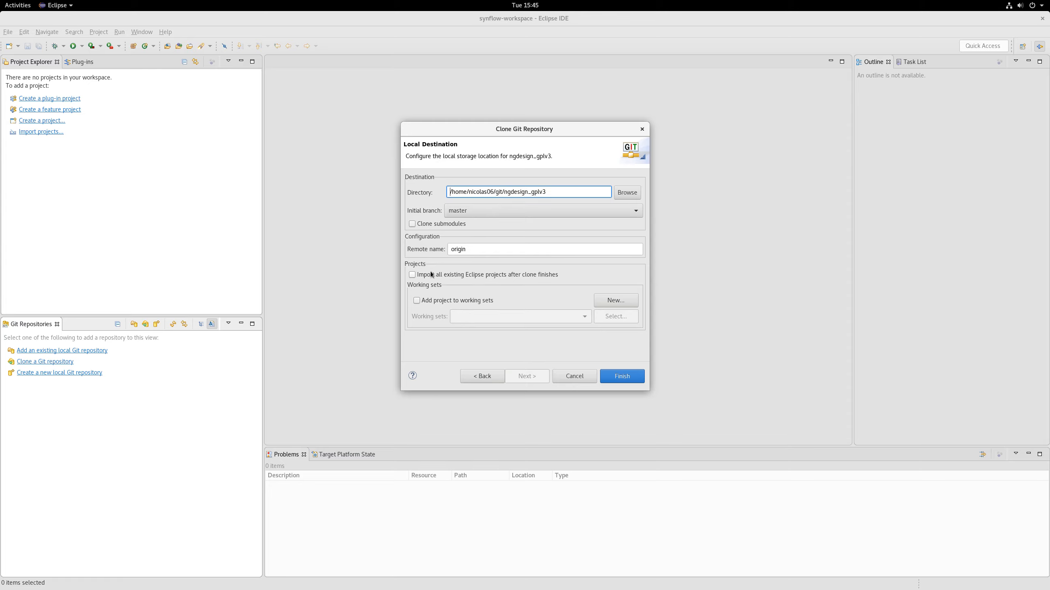
{"action": "left_click", "coordinate": [602, 377]}
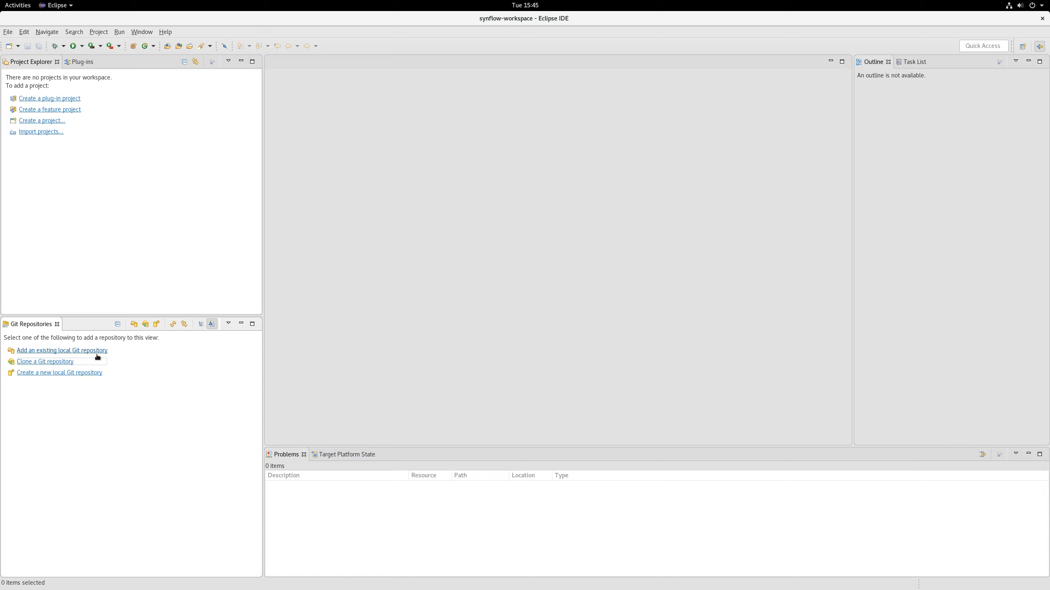
- Import the projects of the ngdesign_gplv3 repository, excluding the root ngdesign_gplv3 folder, plugins/com.synflow.cx.tests and releng/product
{"action": "left_click", "coordinate": [6, 338]}
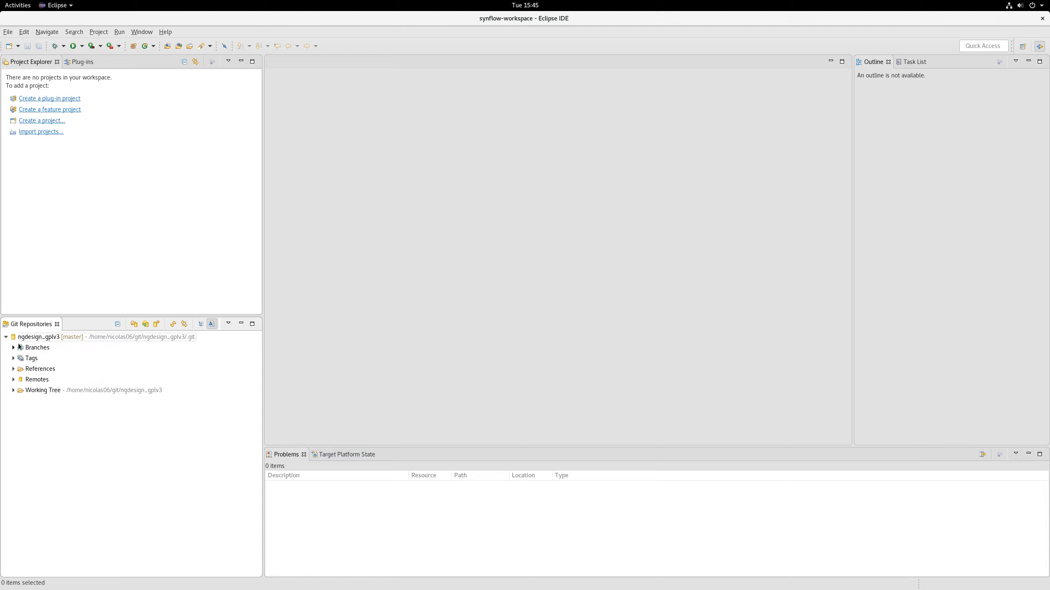
{"action": "right_click", "coordinate": [47, 339]}
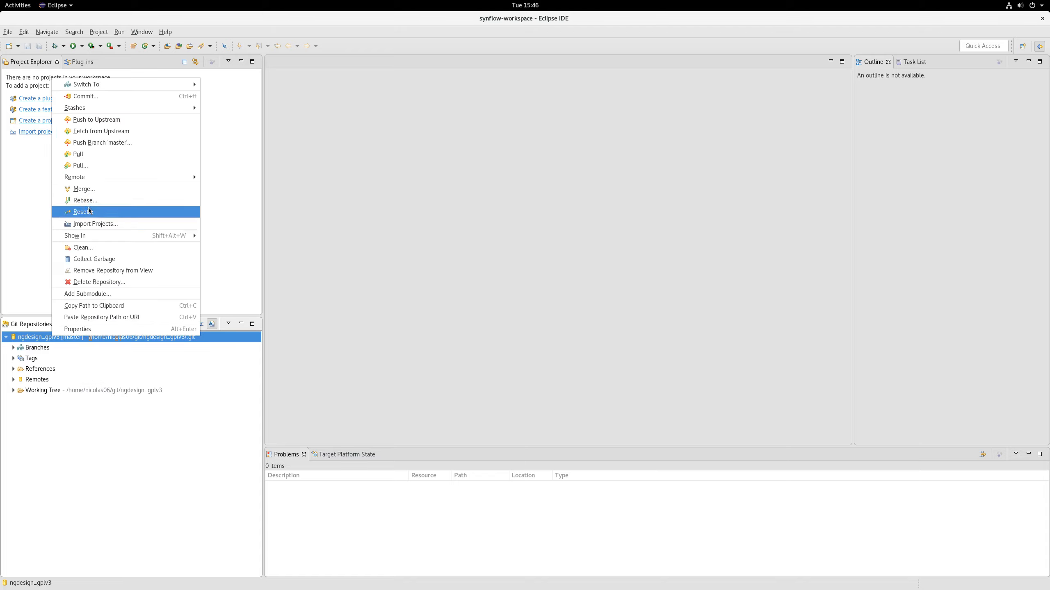
{"action": "left_click", "coordinate": [95, 224]}
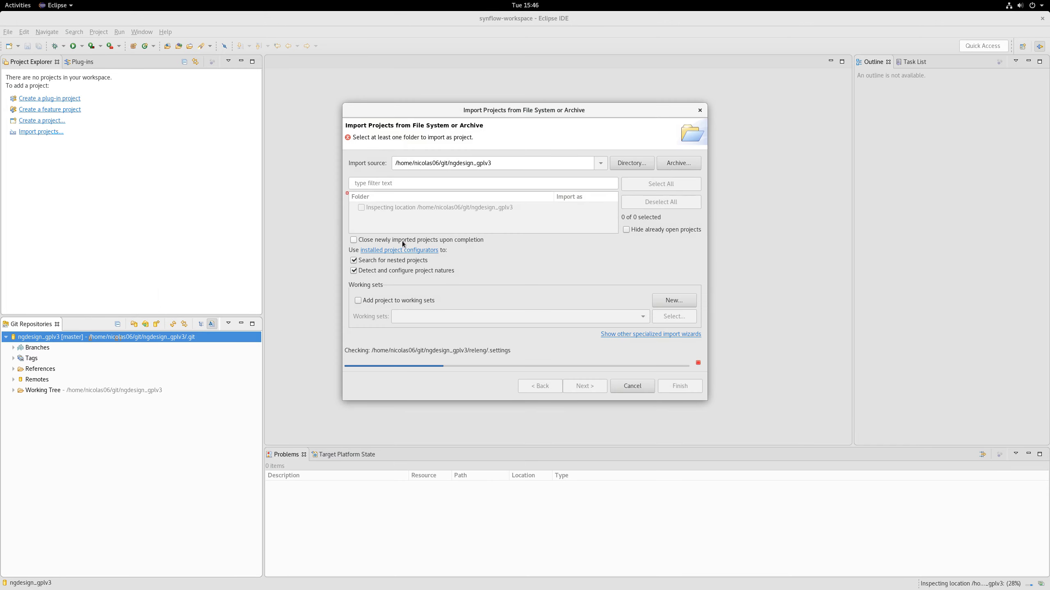
{"action": "double_click", "coordinate": [514, 109]}
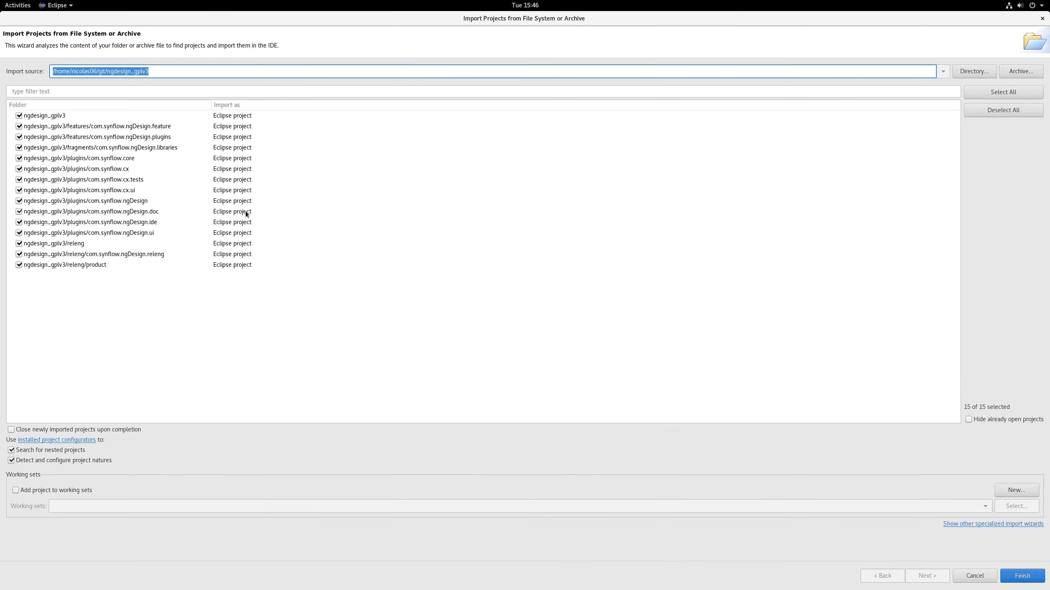
{"action": "left_click", "coordinate": [19, 115]}
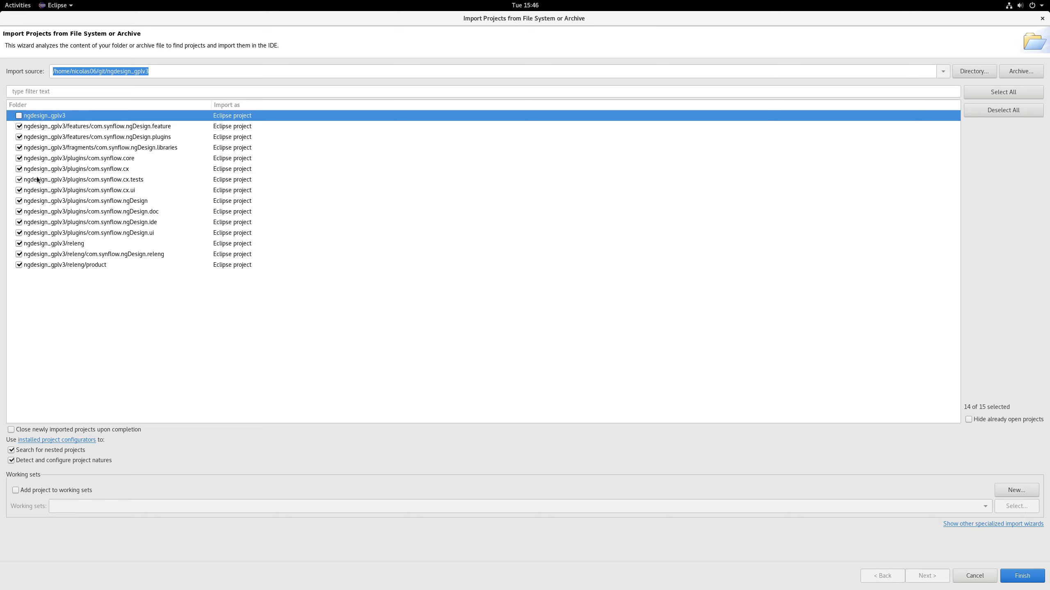
{"action": "left_click", "coordinate": [19, 179]}
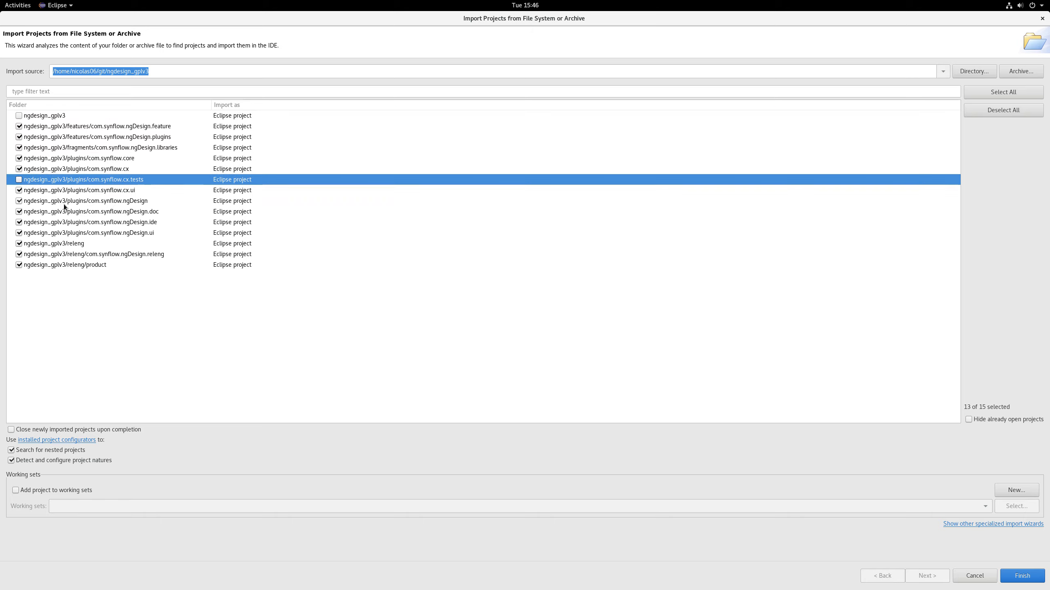
{"action": "left_click", "coordinate": [18, 265]}
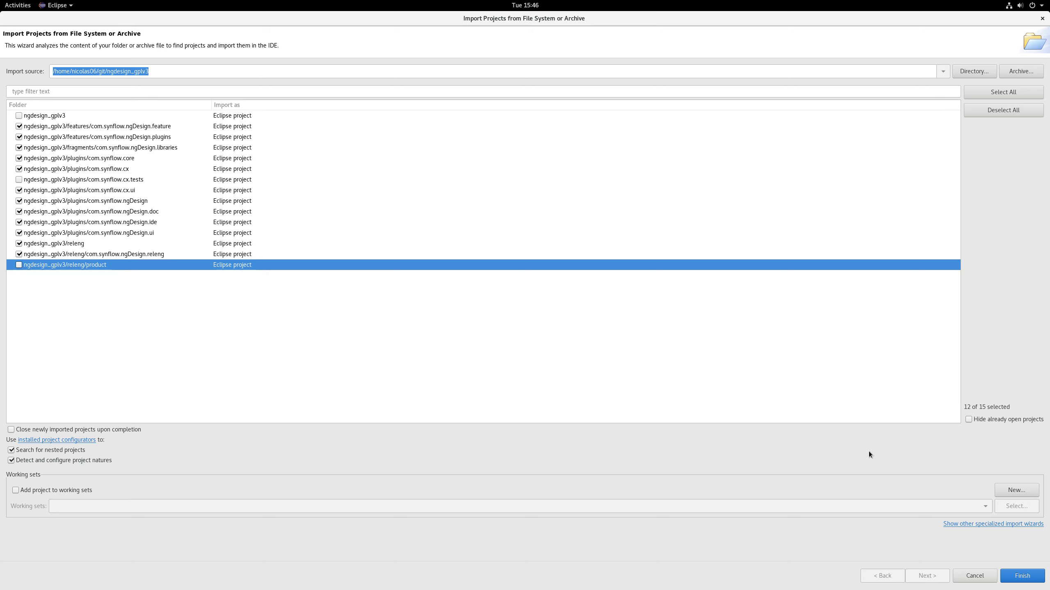
{"action": "left_click", "coordinate": [1028, 577]}
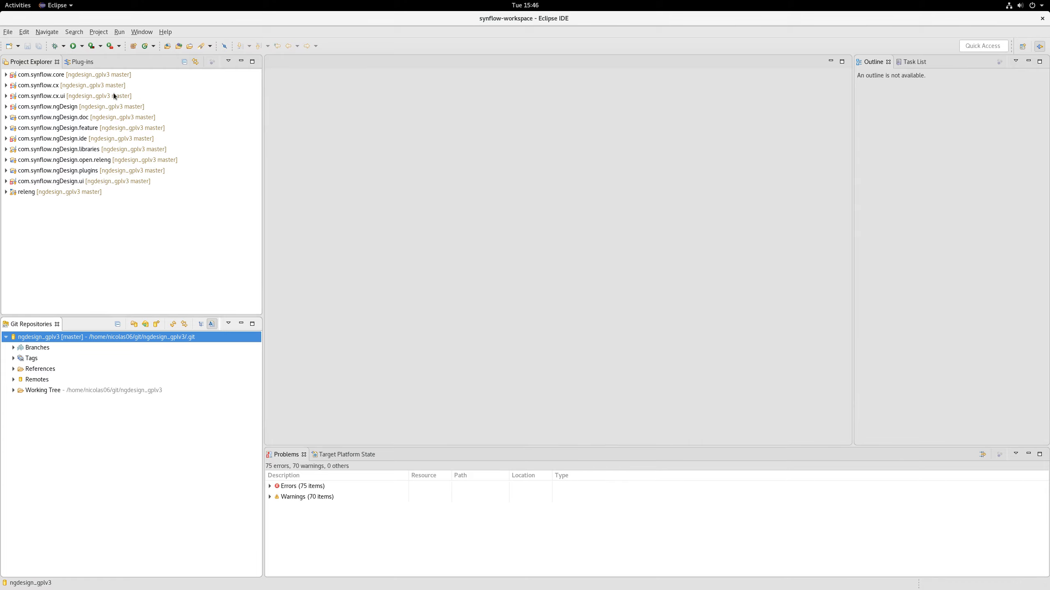
- Switch to Firefox and copy the plugin name "Eclipse Modeling framework" from step 4 of the Synflow IDE installation instructions
{"action": "mouse_move", "coordinate": [0, 0]}
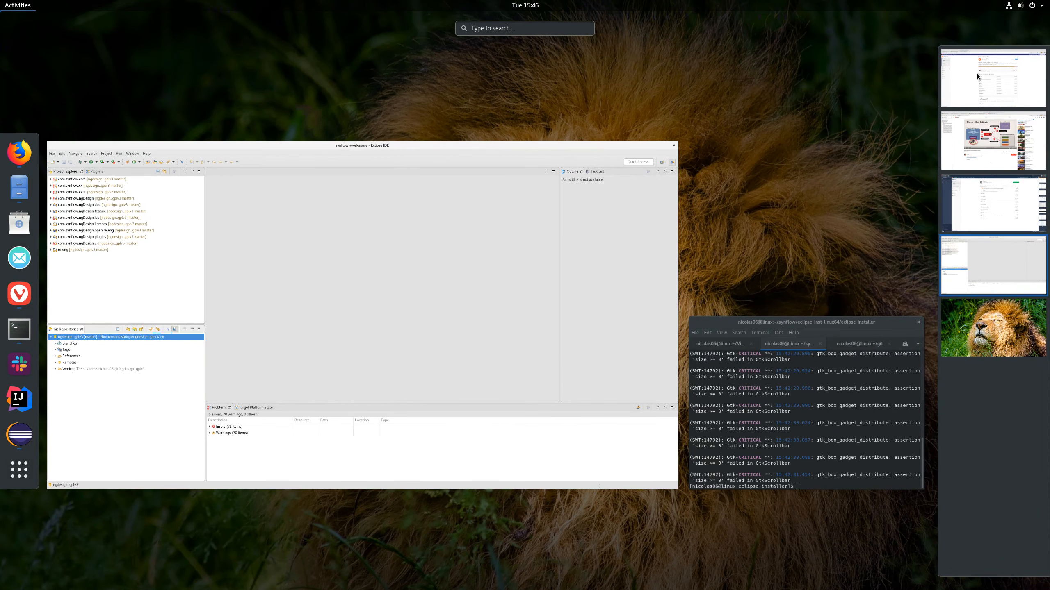
{"action": "left_click", "coordinate": [977, 73]}
{"action": "left_click", "coordinate": [417, 289]}
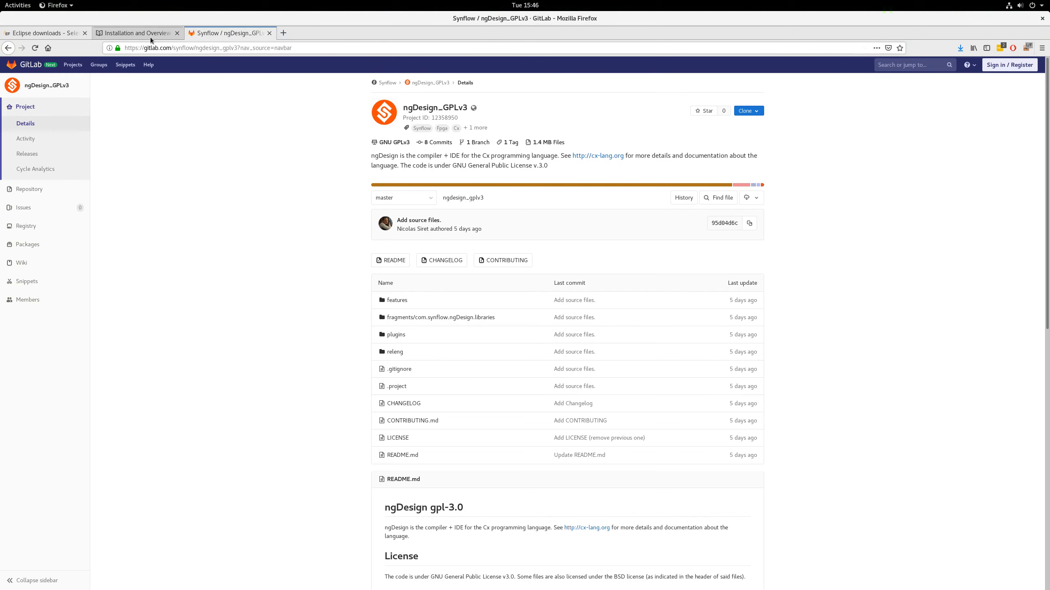
{"action": "left_click", "coordinate": [141, 33]}
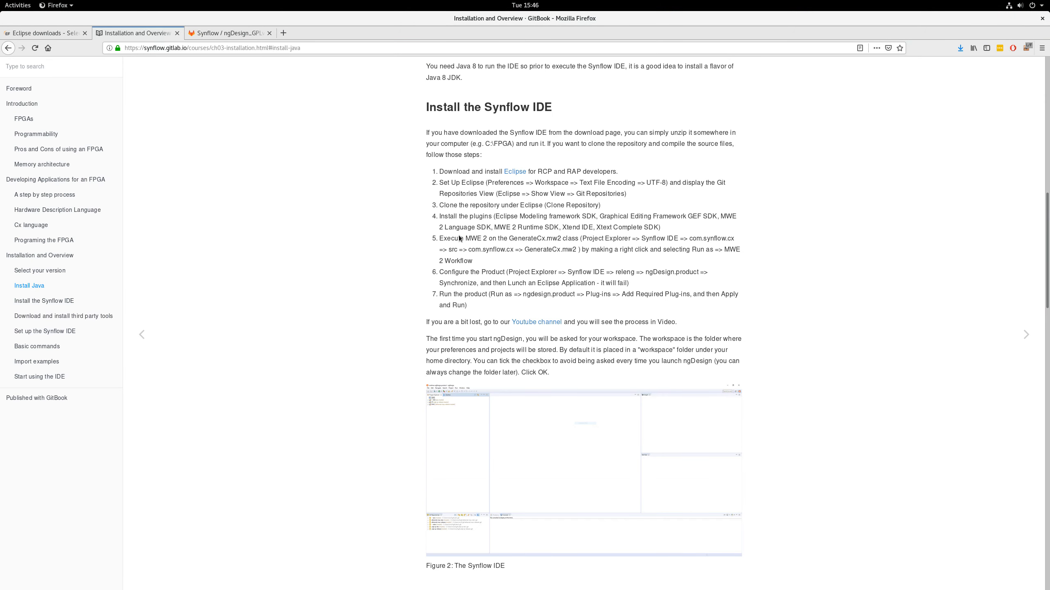
{"action": "left_click_drag", "start_coordinate": [494, 216], "coordinate": [697, 216]}
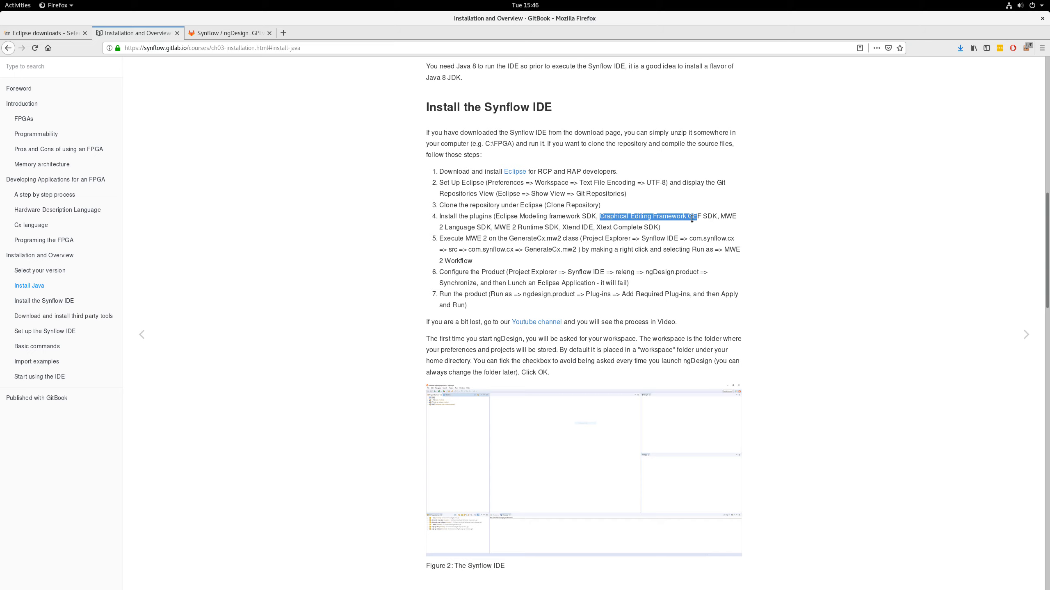
{"action": "left_click", "coordinate": [605, 219]}
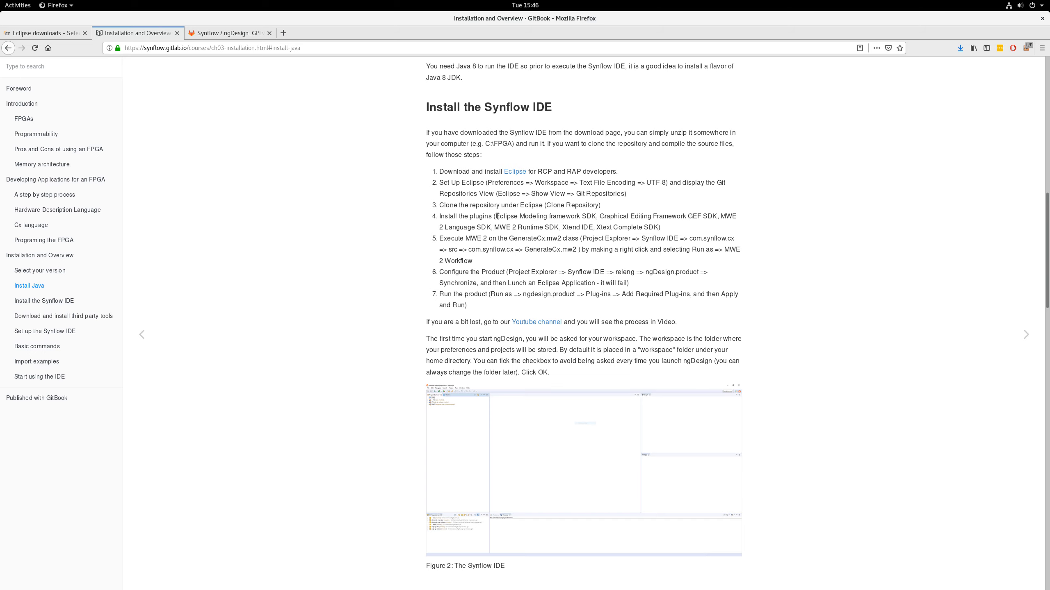
{"action": "left_click_drag", "start_coordinate": [497, 216], "coordinate": [581, 215]}
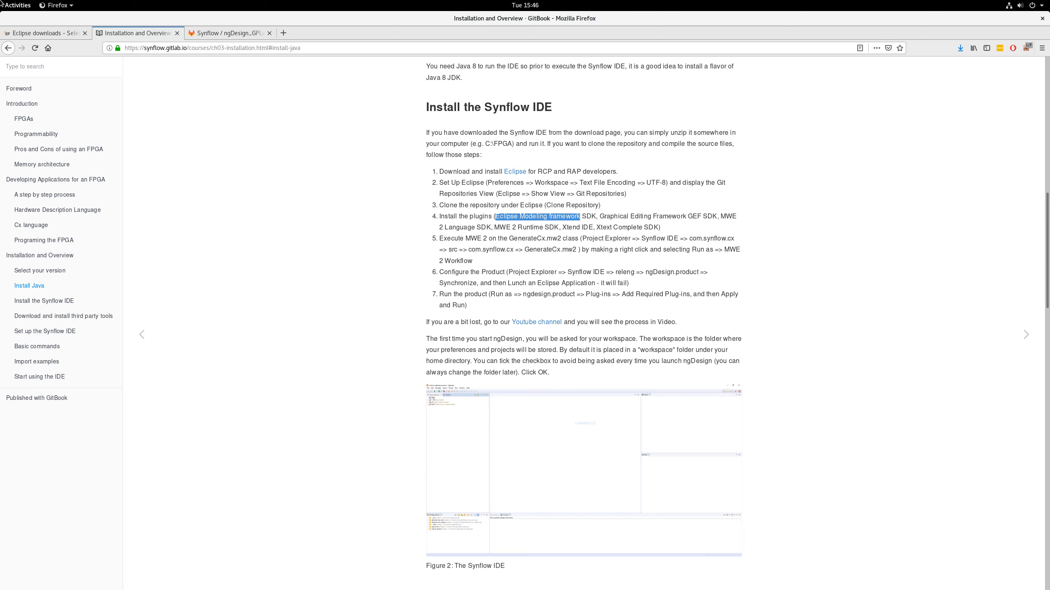
- Back in Eclipse, search all available software sites for "Eclipse Modeling framework" and select EMF - Eclipse Modeling Framework SDK under Modeling for installation
{"action": "mouse_move", "coordinate": [1, 4]}
{"action": "left_click", "coordinate": [977, 248]}
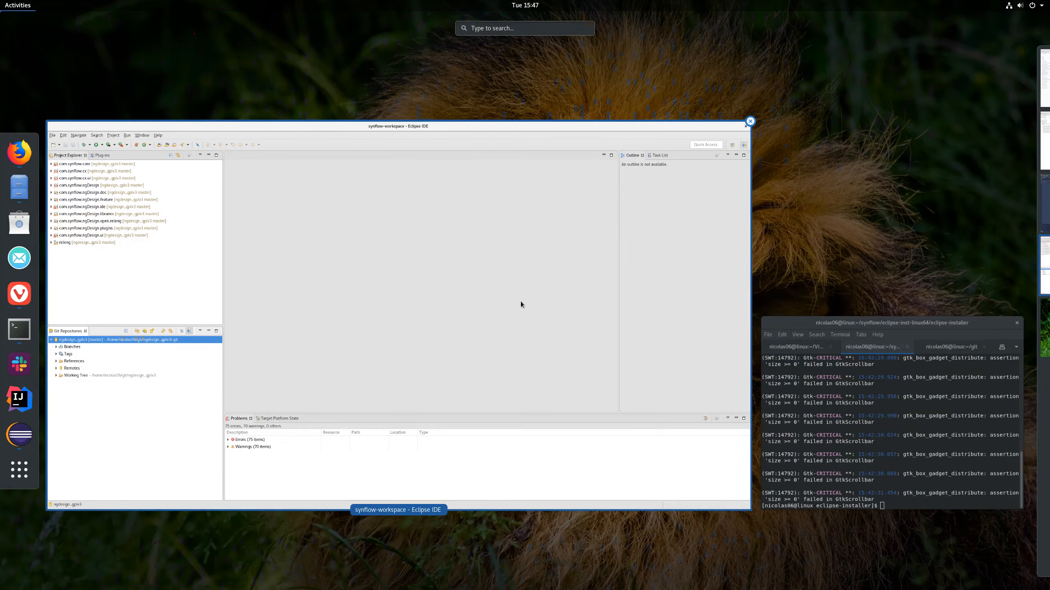
{"action": "left_click", "coordinate": [521, 303]}
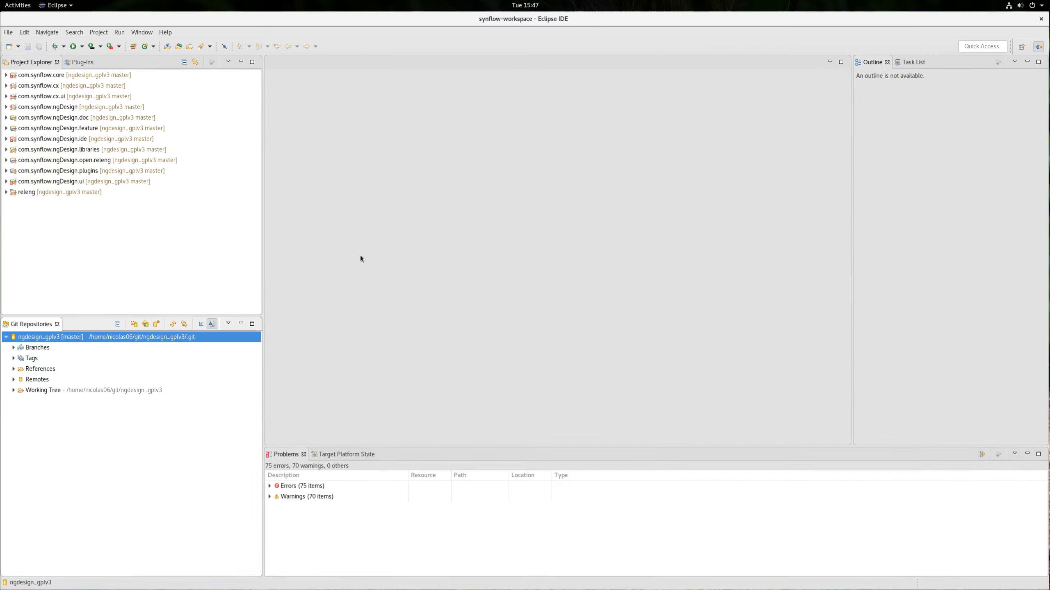
{"action": "left_click", "coordinate": [166, 33]}
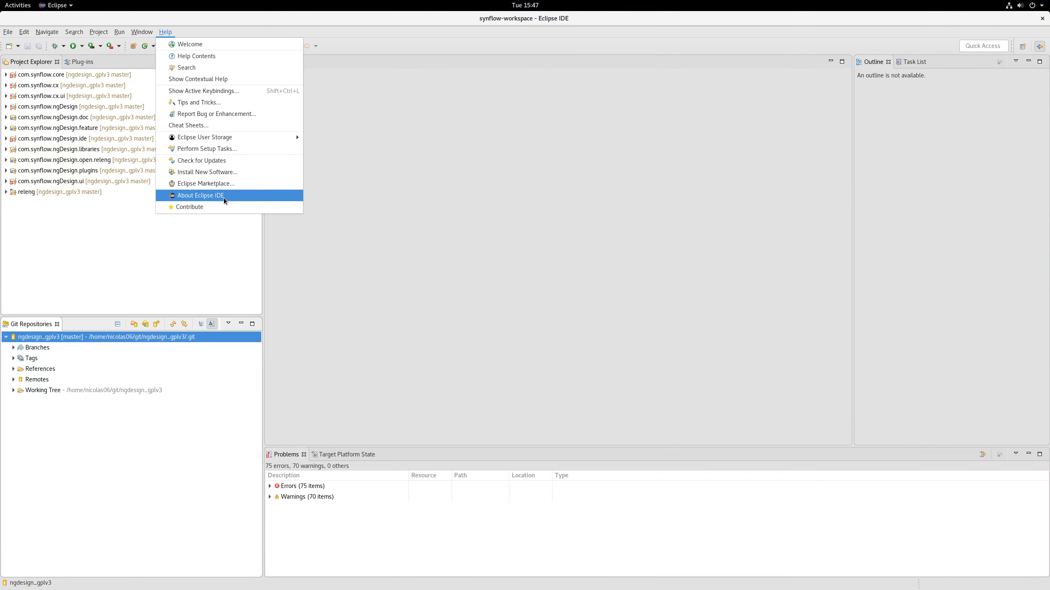
{"action": "left_click", "coordinate": [224, 173]}
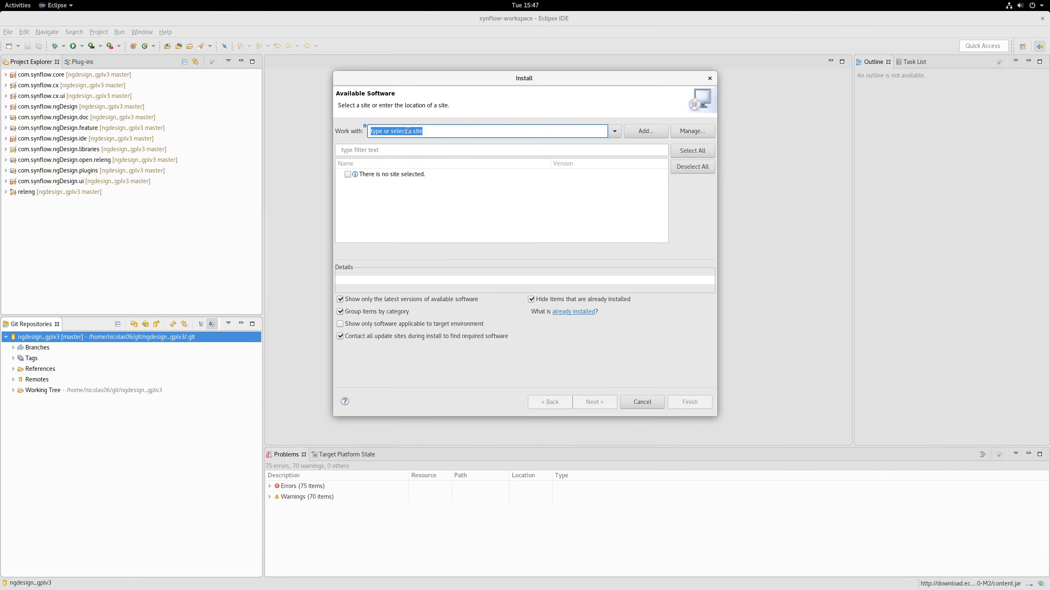
{"action": "left_click", "coordinate": [610, 132]}
{"action": "left_click", "coordinate": [543, 158]}
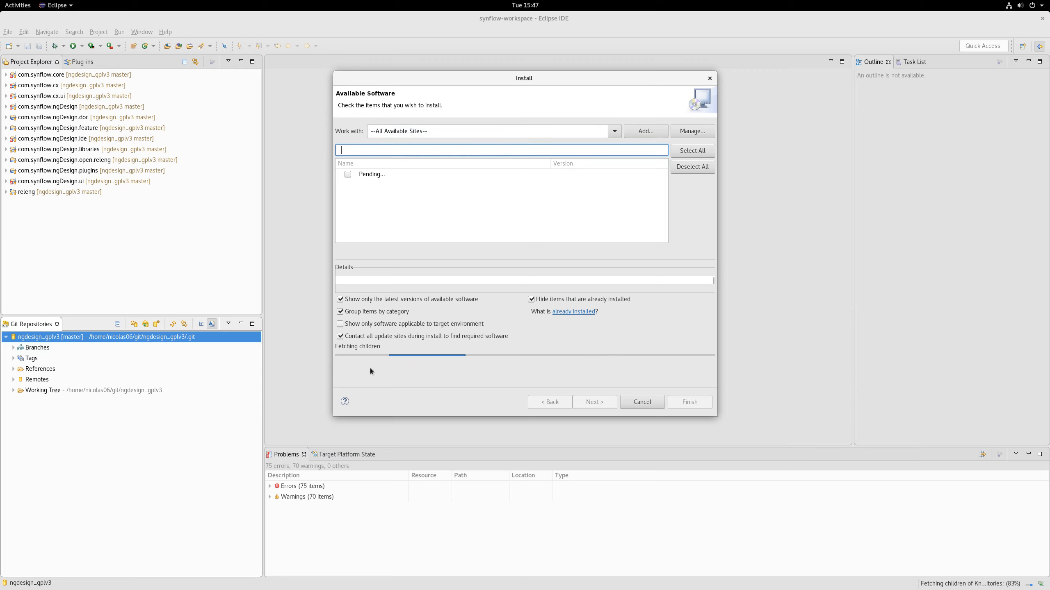
{"action": "type", "text": "Eclipse Modeling framework"}
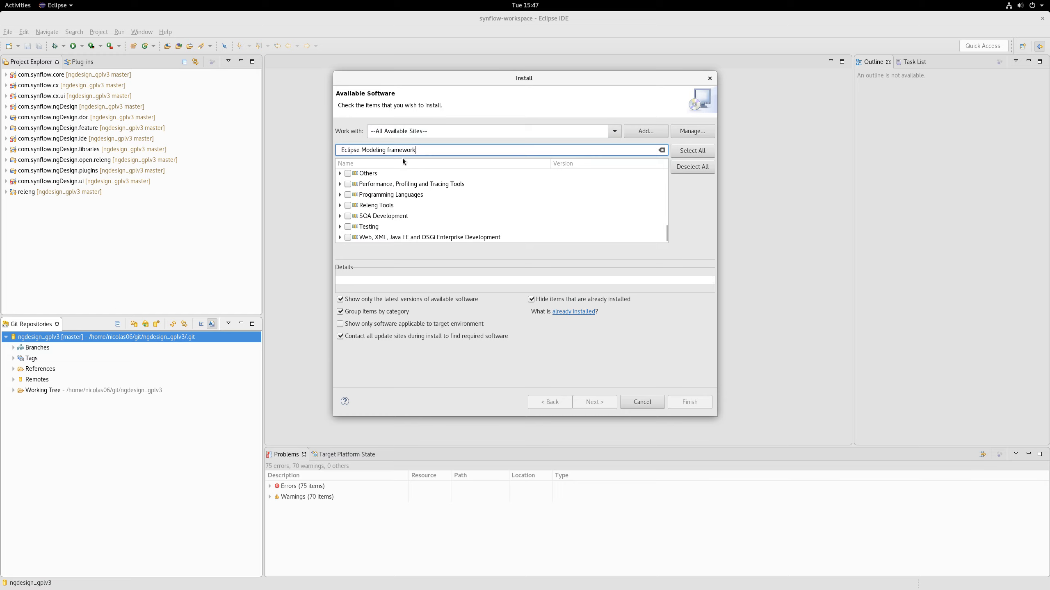
{"action": "left_click", "coordinate": [355, 206]}
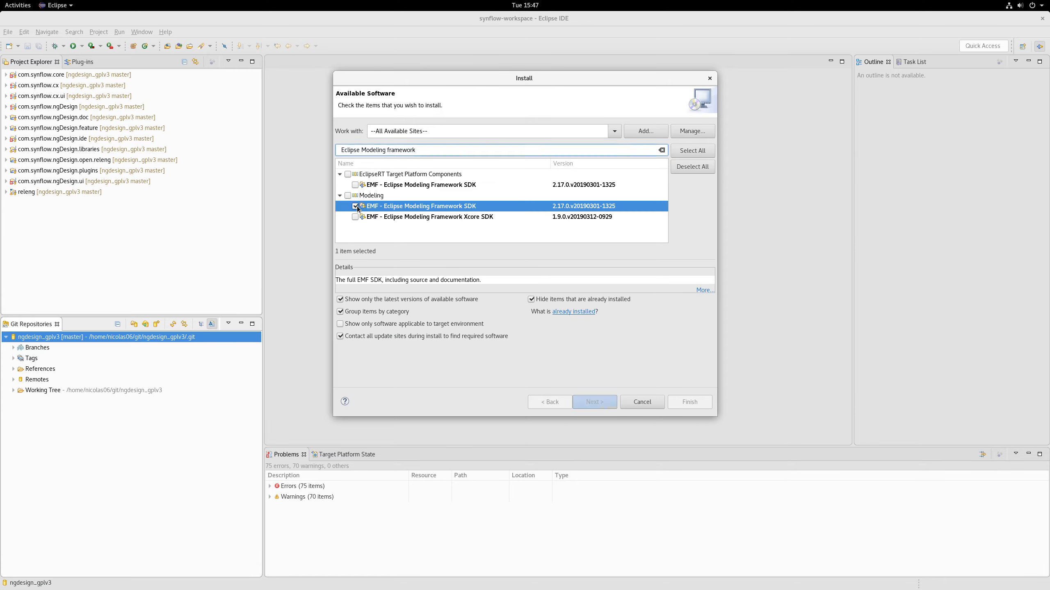
- Switch to Firefox and copy "Graphical Editing Framework" from step 4 of the Synflow IDE installation instructions
{"action": "key", "text": "super"}
{"action": "left_click", "coordinate": [994, 78]}
{"action": "left_click", "coordinate": [588, 215]}
{"action": "left_click_drag", "start_coordinate": [599, 217], "coordinate": [686, 216]}
{"action": "key", "text": "ctrl+c"}
- Back in Eclipse, search the available software for "Graphical Editing Framework" and select GEF (MVC) SDK under Modeling
{"action": "mouse_move", "coordinate": [0, 0]}
{"action": "left_click", "coordinate": [994, 149]}
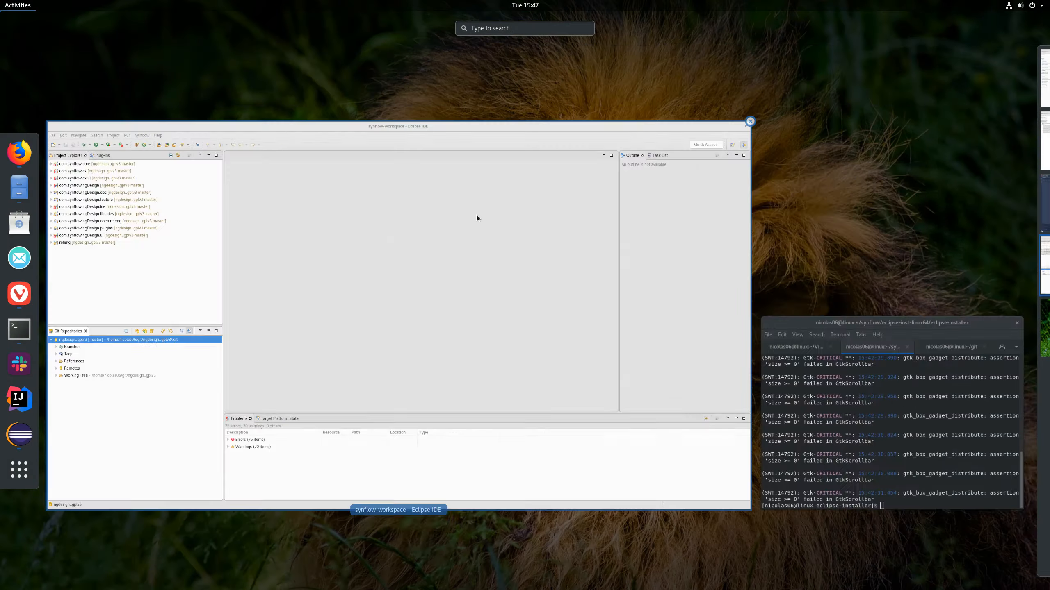
{"action": "left_click", "coordinate": [476, 215]}
{"action": "triple_click", "coordinate": [420, 150]}
{"action": "key", "text": "ctrl+v"}
{"action": "left_click", "coordinate": [355, 185]}
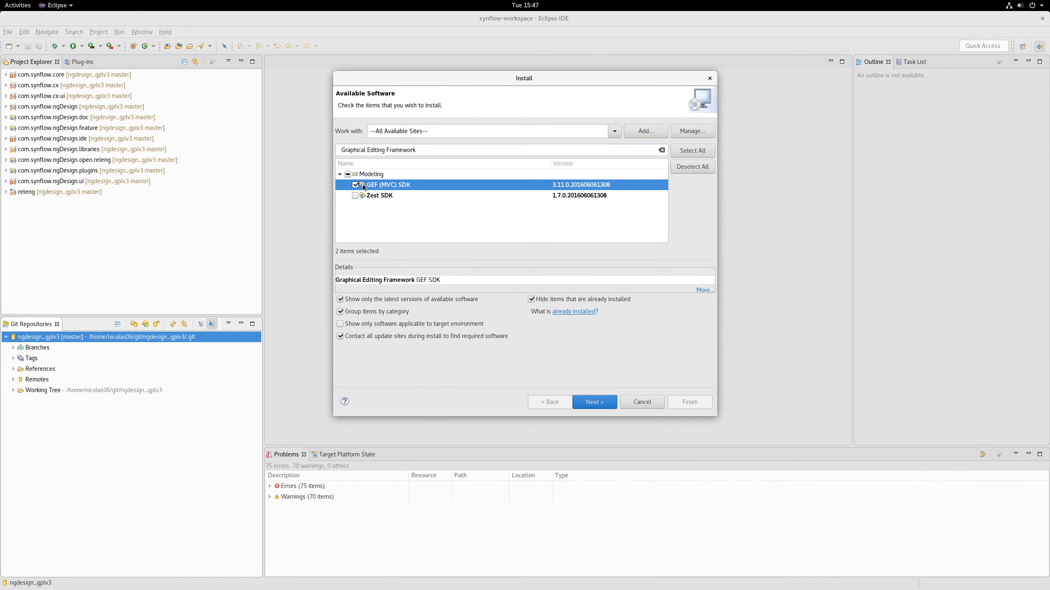
- Switch to Firefox and copy "MWE" from the plugin list in step 4 of the installation instructions
{"action": "key", "text": "super"}
{"action": "left_click", "coordinate": [994, 79]}
{"action": "left_click", "coordinate": [491, 331]}
{"action": "left_click_drag", "start_coordinate": [737, 216], "coordinate": [721, 216]}
{"action": "key", "text": "ctrl+c"}
- Return to Eclipse, search the available software for "MWE" and select MWE2 Language SDK and MWE2 Runtime SDK
{"action": "key", "text": "super"}
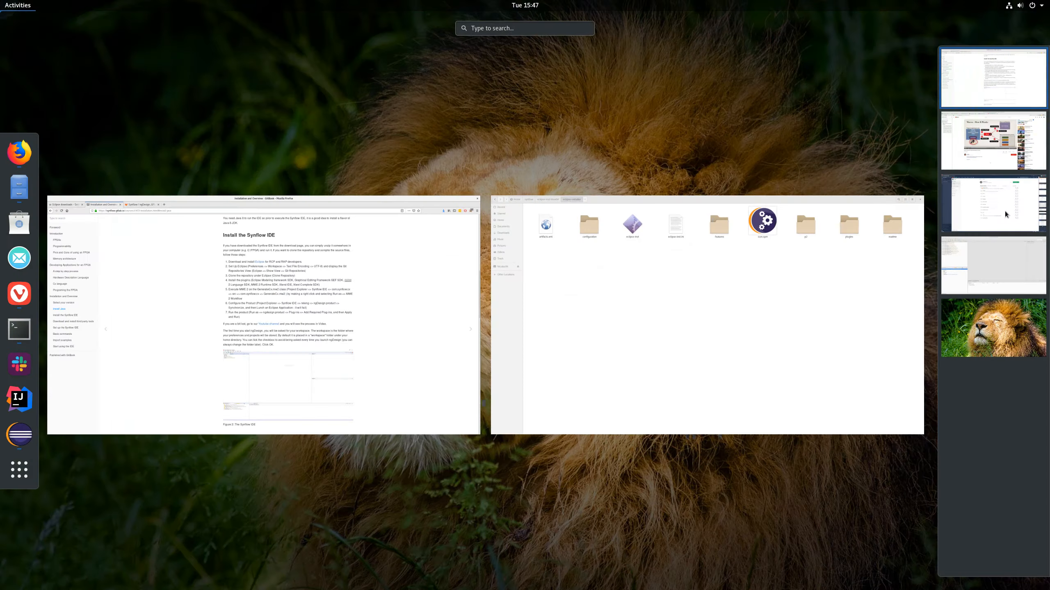
{"action": "left_click", "coordinate": [994, 149]}
{"action": "triple_click", "coordinate": [432, 150]}
{"action": "key", "text": "ctrl+v"}
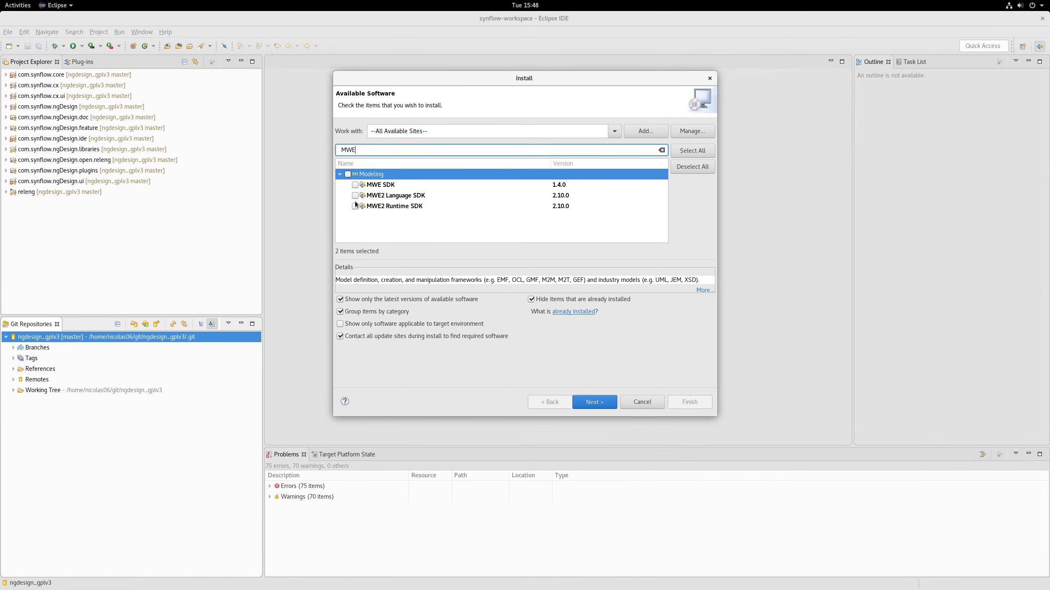
{"action": "left_click", "coordinate": [355, 206]}
- Copy "Xtend" from the Firefox instructions and try searching Eclipse's available software for it, extending the search to "Xtend sd"
{"action": "key", "text": "super"}
{"action": "left_click", "coordinate": [994, 79]}
{"action": "left_click", "coordinate": [496, 285]}
{"action": "left_click_drag", "start_coordinate": [562, 228], "coordinate": [580, 228]}
{"action": "key", "text": "ctrl+c"}
{"action": "key", "text": "super"}
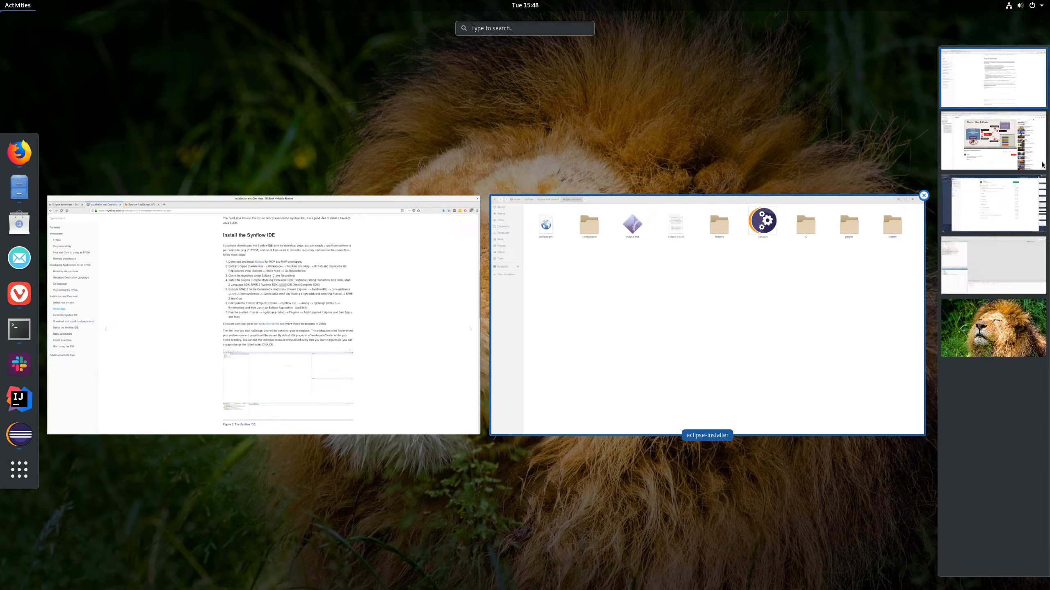
{"action": "left_click", "coordinate": [994, 149]}
{"action": "triple_click", "coordinate": [405, 150]}
{"action": "key", "text": "ctrl+v"}
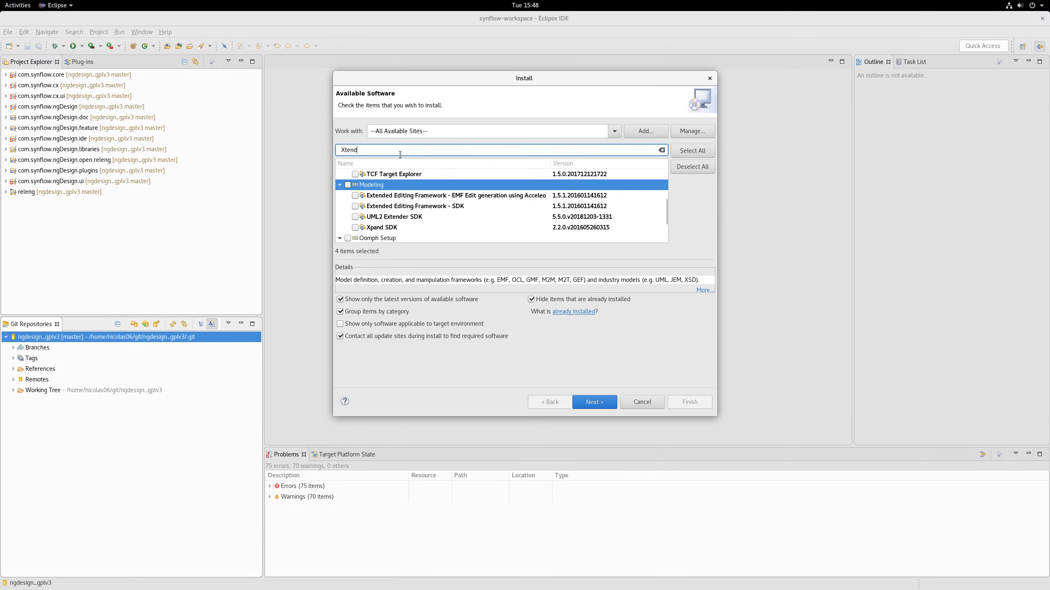
{"action": "type", "text": "sd"}
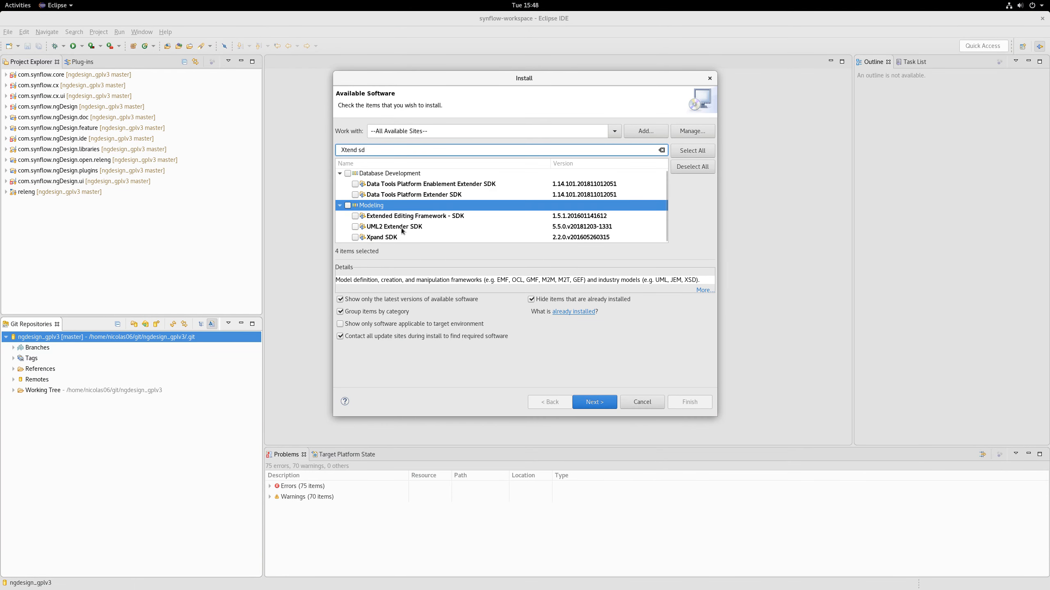
- Switch to Firefox and copy the full plugin name "Xtend IDE" from step 4 of the instructions
{"action": "key", "text": "super"}
{"action": "left_click", "coordinate": [1008, 79]}
{"action": "left_click", "coordinate": [578, 238]}
{"action": "left_click_drag", "start_coordinate": [560, 227], "coordinate": [593, 227]}
{"action": "key", "text": "ctrl+c"}
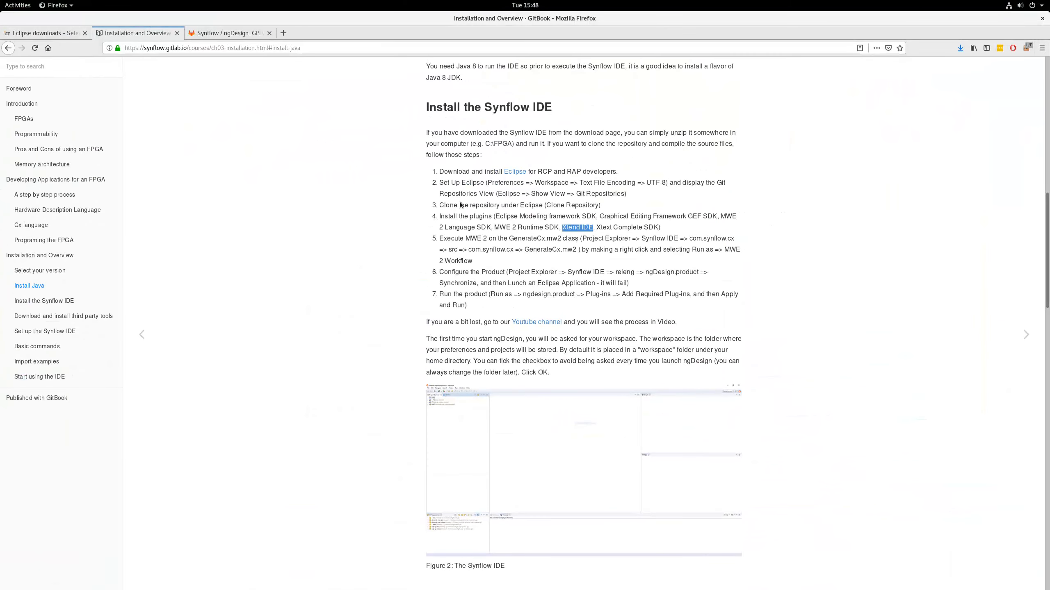
- Back in Eclipse, search the available software for "Xtend IDE" and select Xtend IDE under Programming Languages
{"action": "mouse_move", "coordinate": [0, 0]}
{"action": "left_click", "coordinate": [1008, 149]}
{"action": "left_click", "coordinate": [535, 296]}
{"action": "triple_click", "coordinate": [371, 152]}
{"action": "key", "text": "ctrl+v"}
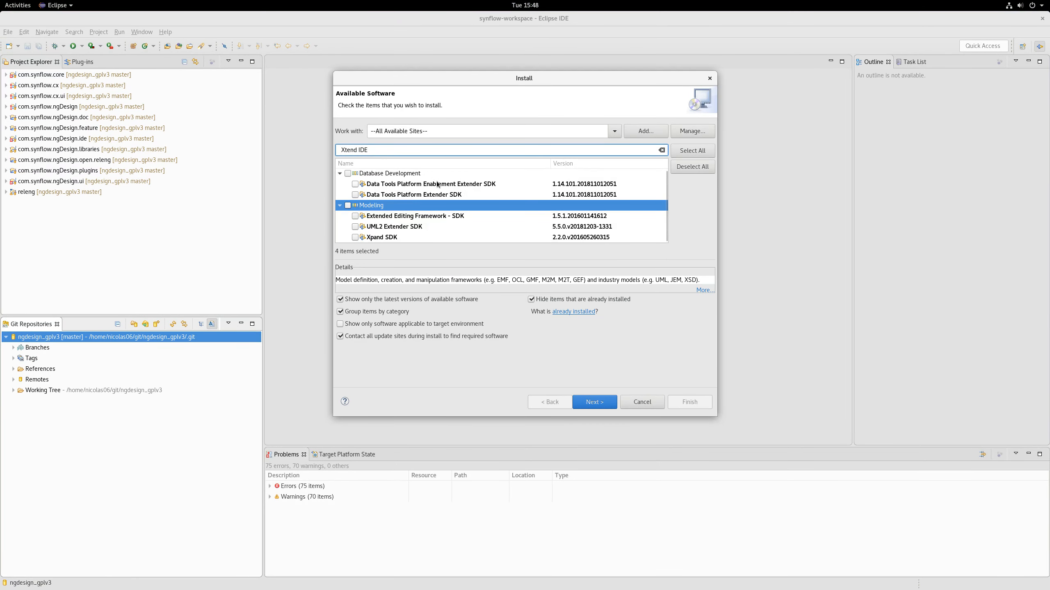
{"action": "left_click", "coordinate": [355, 185]}
- Search the available software for "Xtext" and select Xtext Complete SDK under Modeling
{"action": "left_click_drag", "start_coordinate": [368, 151], "coordinate": [340, 153]}
{"action": "type", "text": "Xtext"}
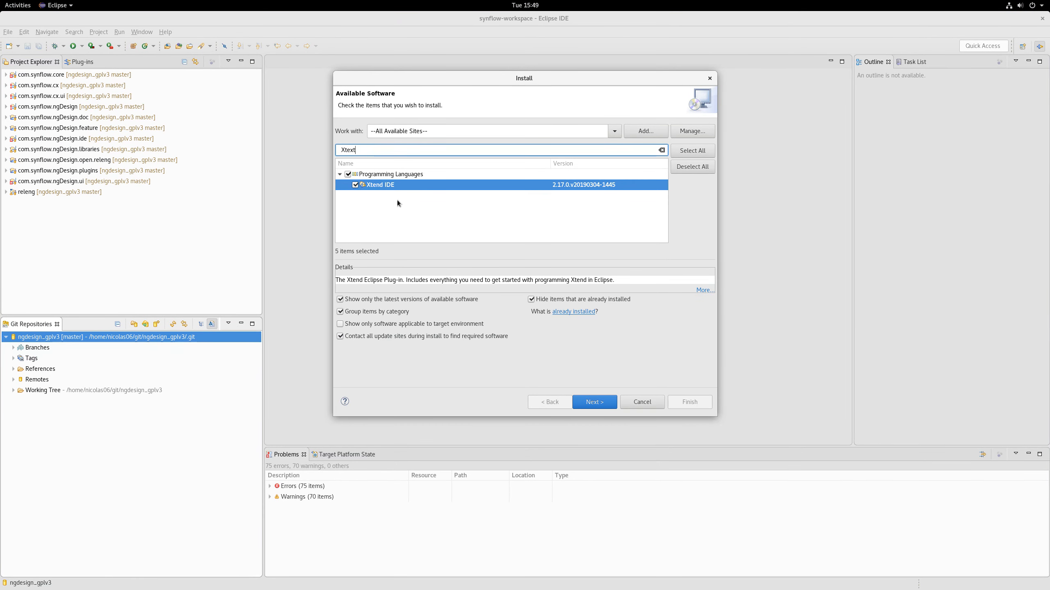
{"action": "left_click", "coordinate": [355, 216]}
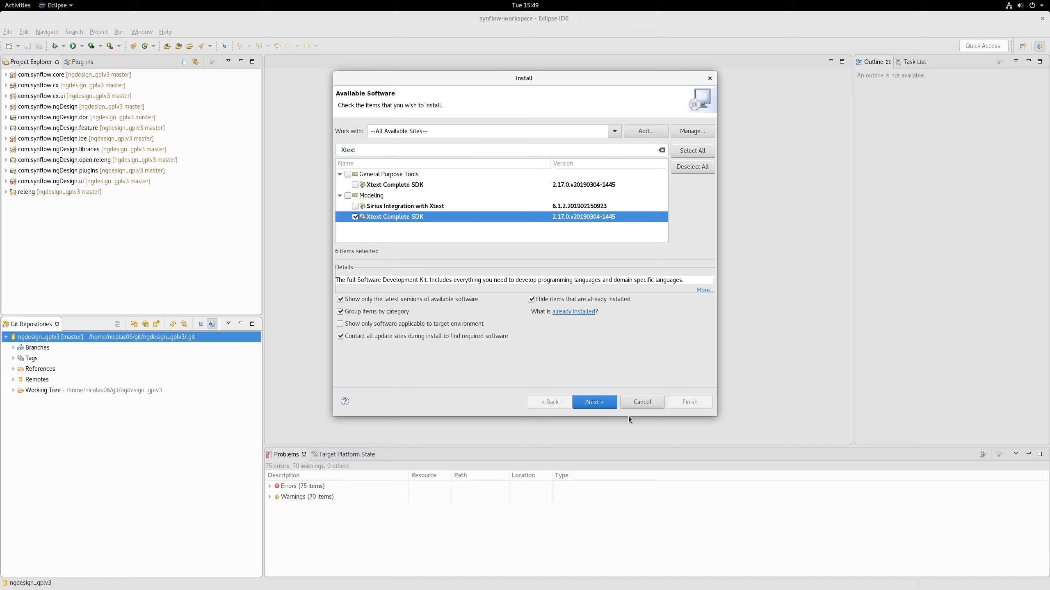
- Proceed with the selected plugins, accept the license agreements and start the installation
{"action": "left_click", "coordinate": [597, 401]}
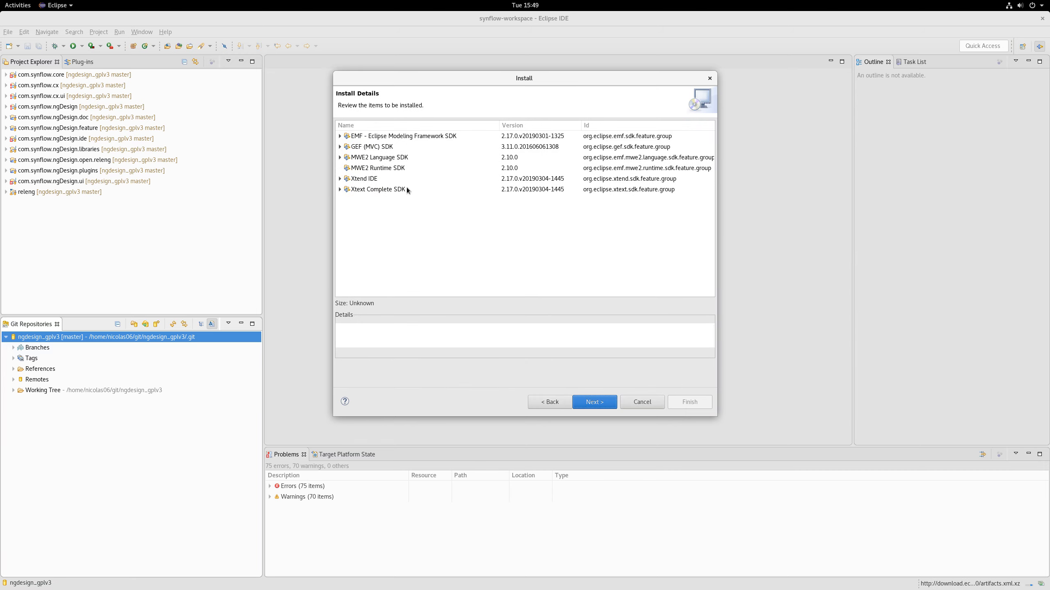
{"action": "left_click", "coordinate": [596, 403]}
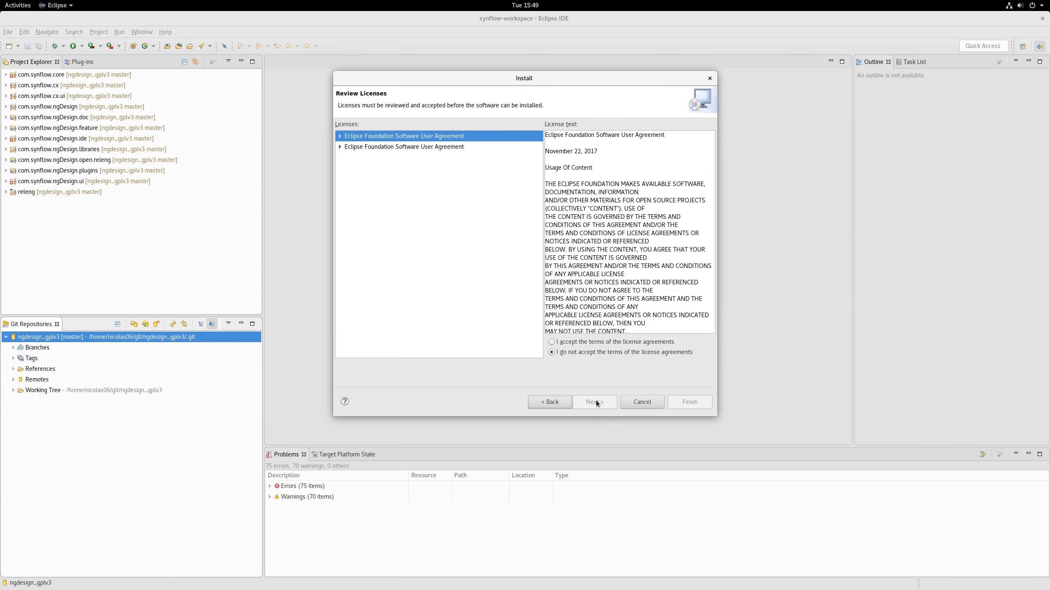
{"action": "left_click", "coordinate": [581, 345]}
{"action": "left_click", "coordinate": [690, 402]}
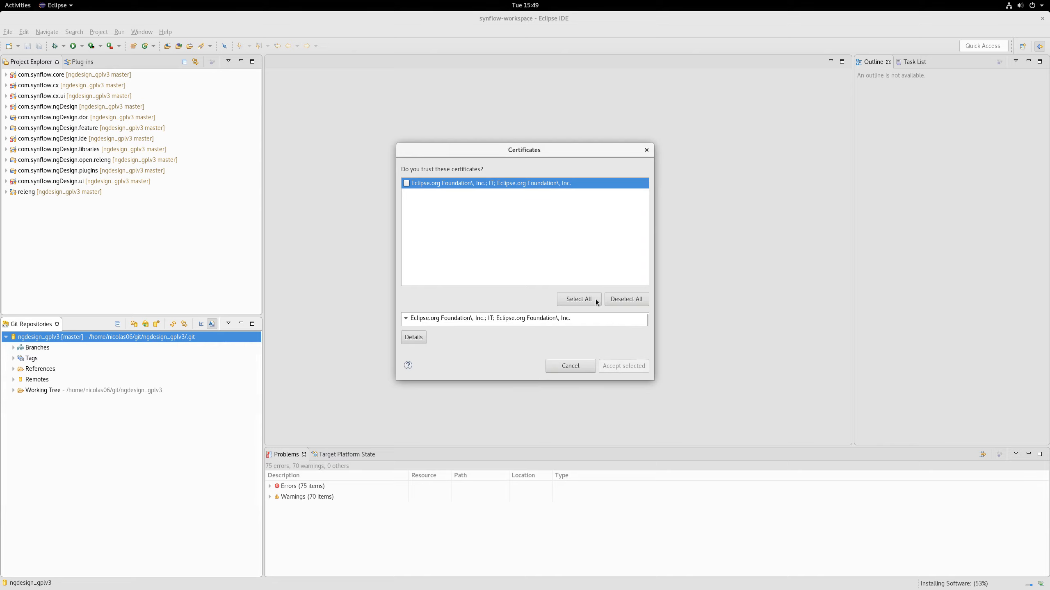
- Trust the Eclipse.org Foundation certificate and restart Eclipse to apply the installation, closing the Welcome page
{"action": "left_click", "coordinate": [579, 299]}
{"action": "key", "text": "Return"}
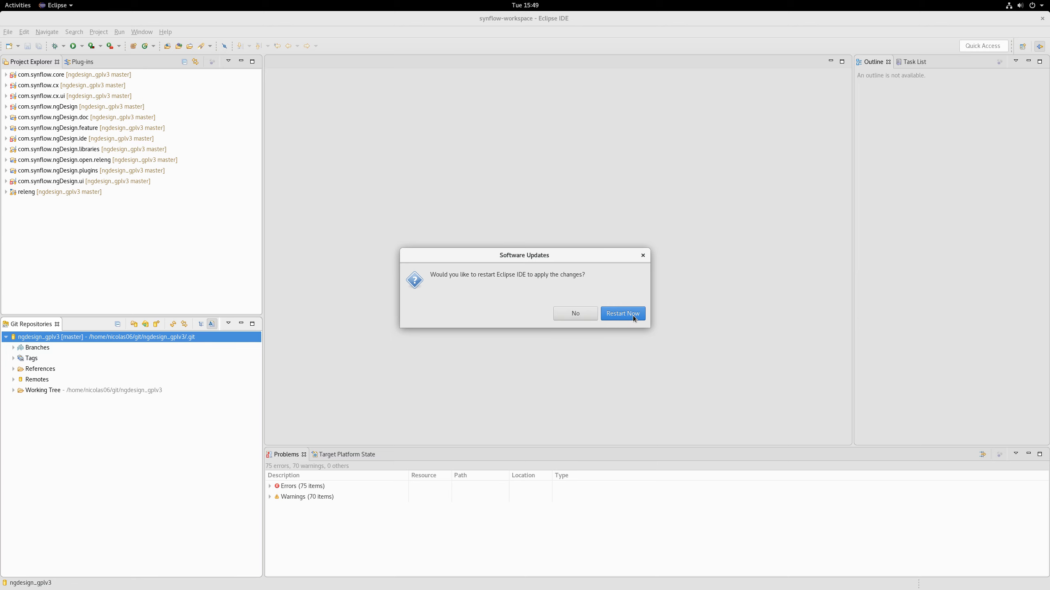
{"action": "left_click", "coordinate": [630, 315]}
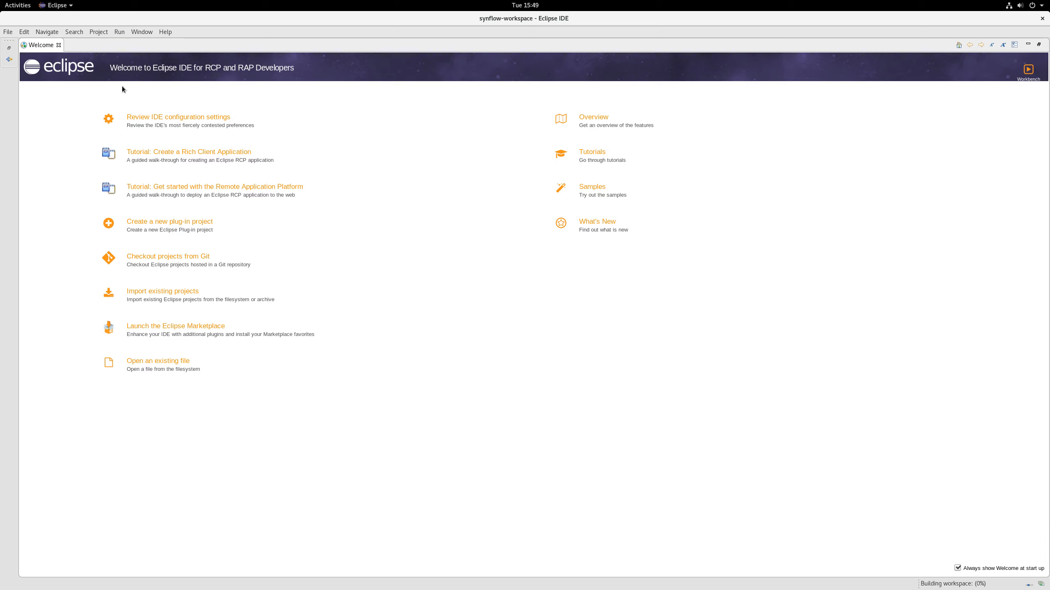
{"action": "left_click", "coordinate": [58, 44]}
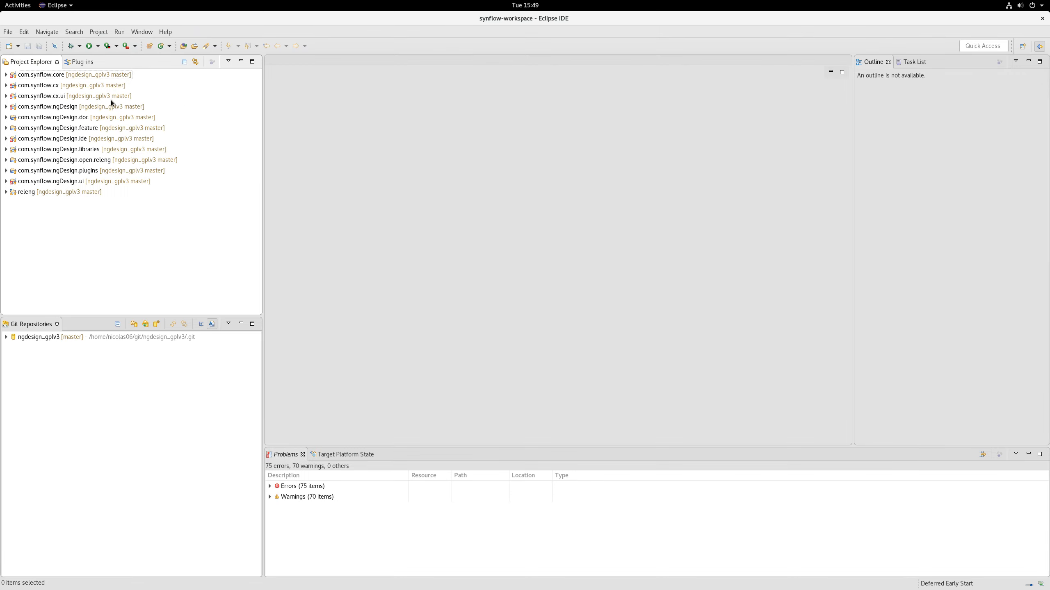
- Switch to Firefox and read step 5 of the installation instructions, highlighting the file name GenerateCx.mwe2
{"action": "left_click", "coordinate": [18, 5]}
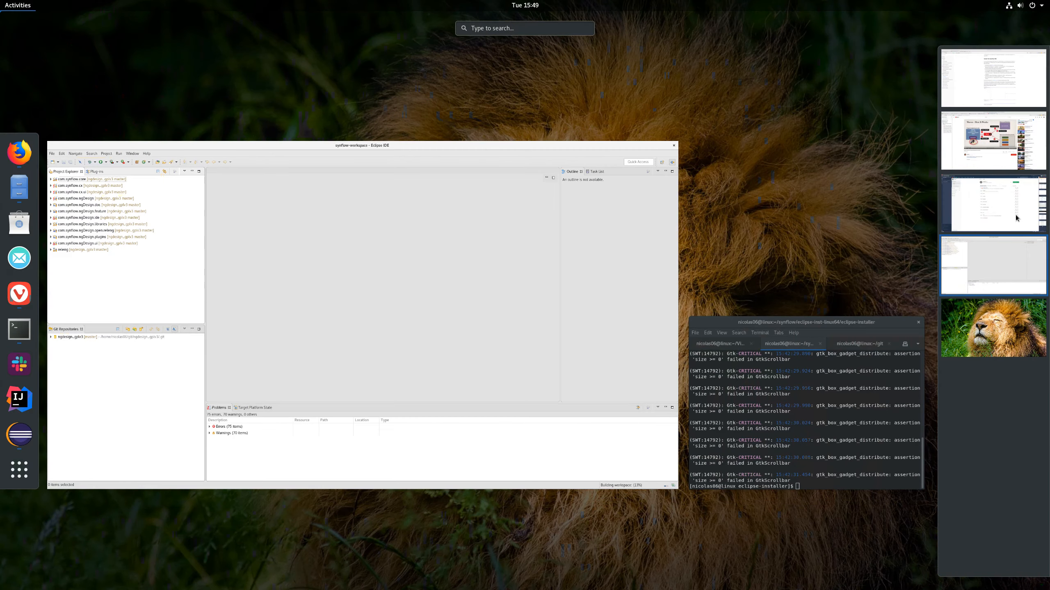
{"action": "left_click", "coordinate": [988, 92]}
{"action": "left_click", "coordinate": [469, 271]}
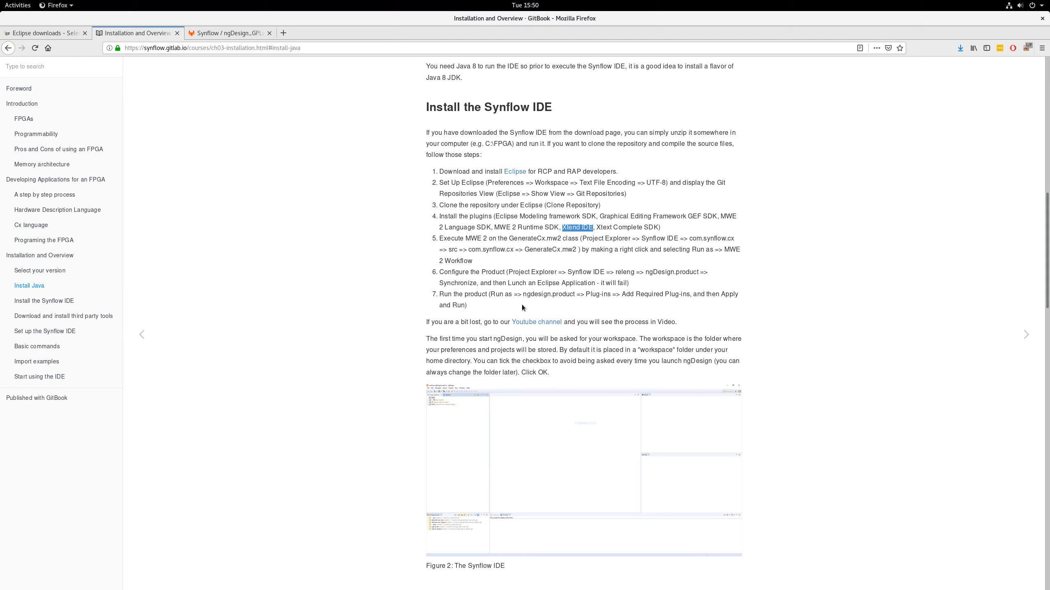
{"action": "left_click_drag", "start_coordinate": [508, 240], "coordinate": [561, 238]}
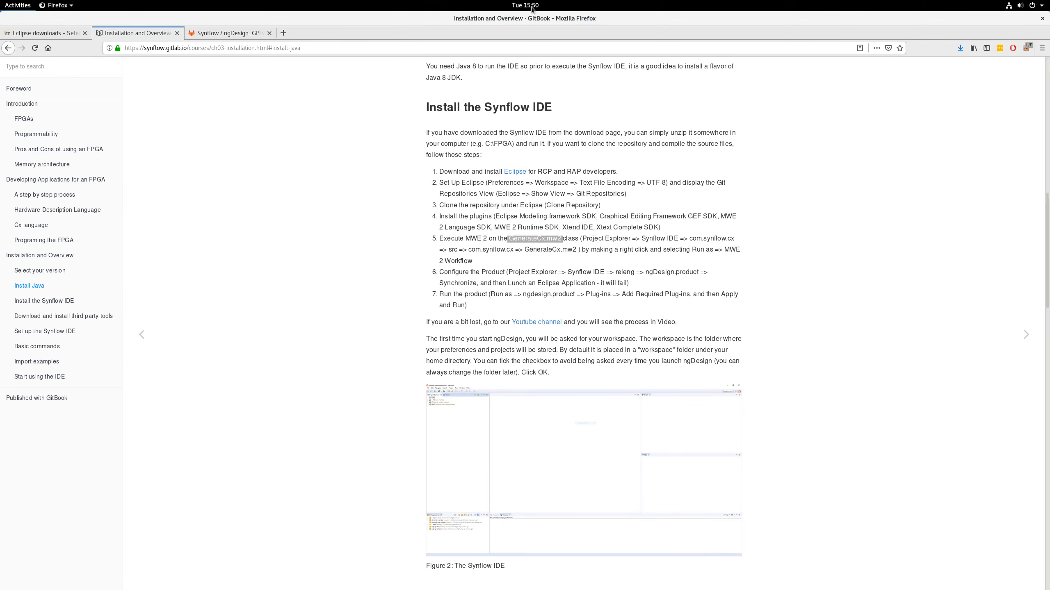
- Switch back to Eclipse and expand the com.synflow.cx project down to the com.synflow.cx package in src
{"action": "mouse_move", "coordinate": [1, 1]}
{"action": "left_click", "coordinate": [1020, 75]}
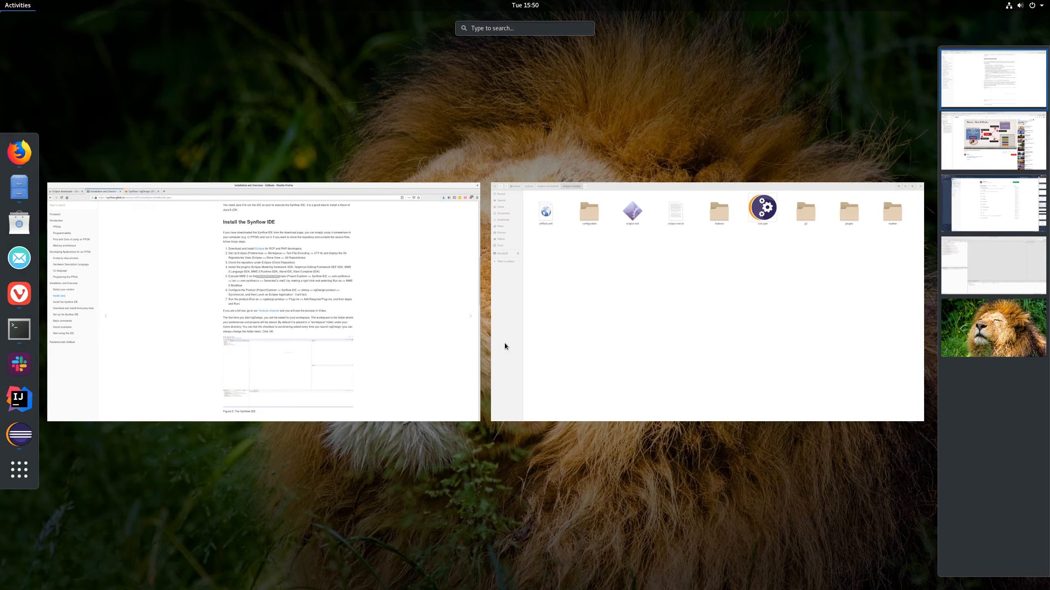
{"action": "scroll", "coordinate": [503, 344], "scroll_direction": "down", "scroll_amount": 1}
{"action": "left_click", "coordinate": [396, 352]}
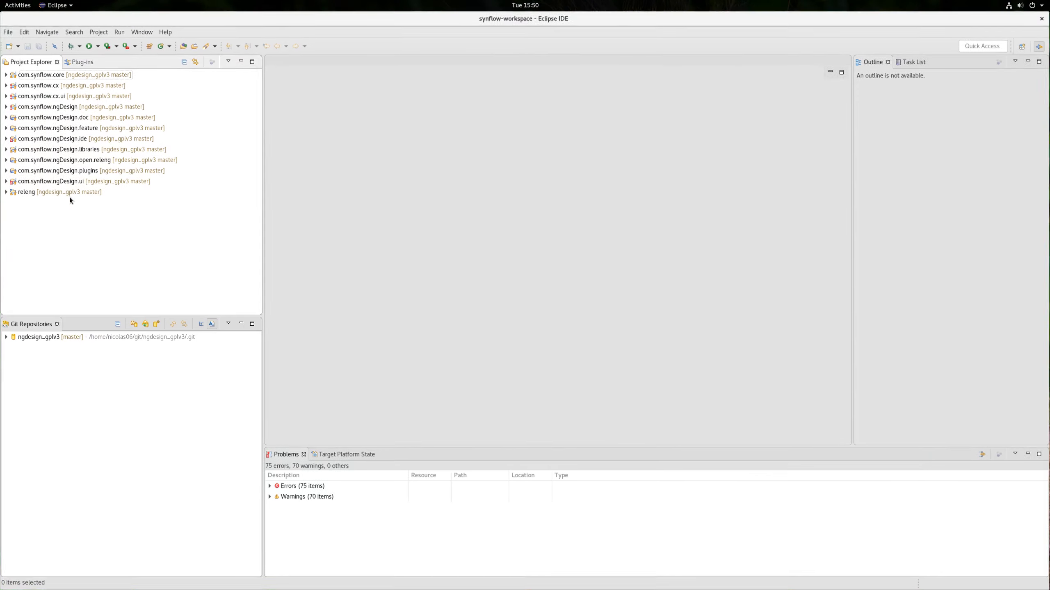
{"action": "left_click", "coordinate": [6, 85]}
{"action": "left_click", "coordinate": [13, 117]}
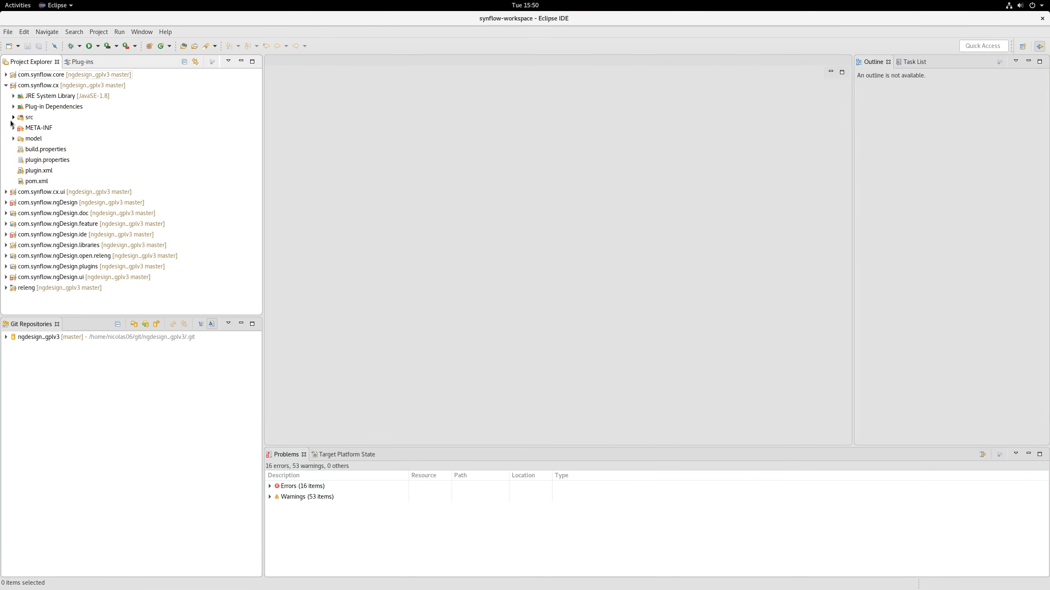
{"action": "left_click", "coordinate": [21, 128]}
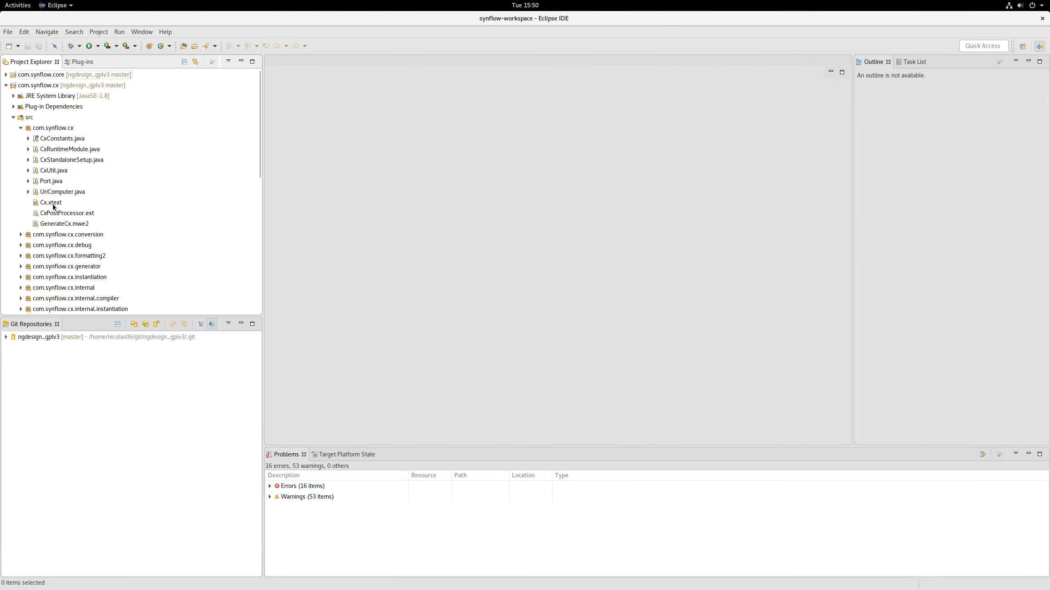
- Run GenerateCx.mwe2 as an MWE2 Workflow, proceeding with the launch despite the errors in com.synflow.cx
{"action": "left_click", "coordinate": [65, 224]}
{"action": "right_click", "coordinate": [138, 228]}
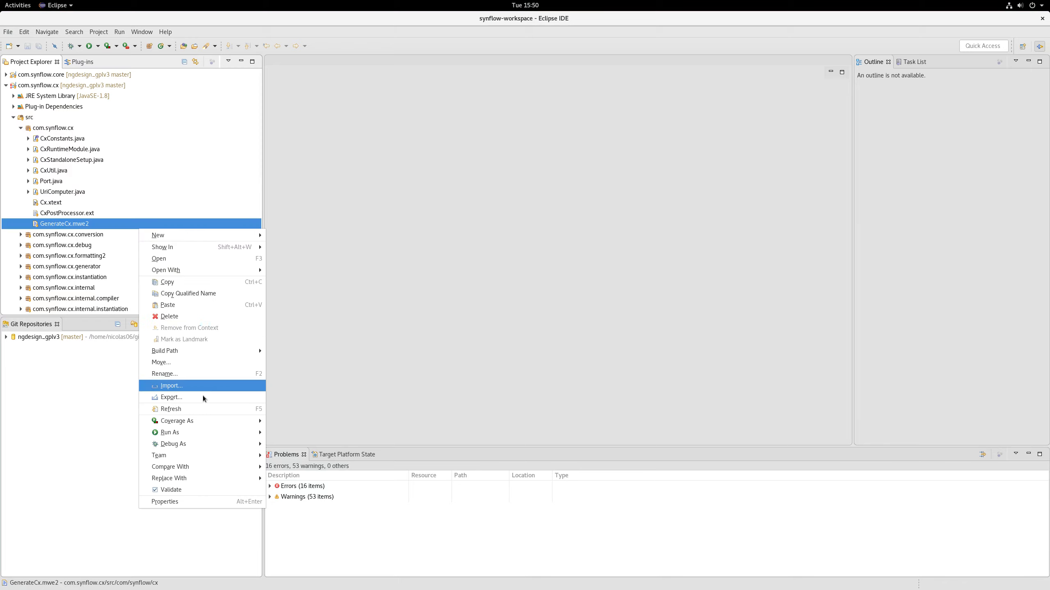
{"action": "mouse_move", "coordinate": [219, 431]}
{"action": "left_click", "coordinate": [286, 431]}
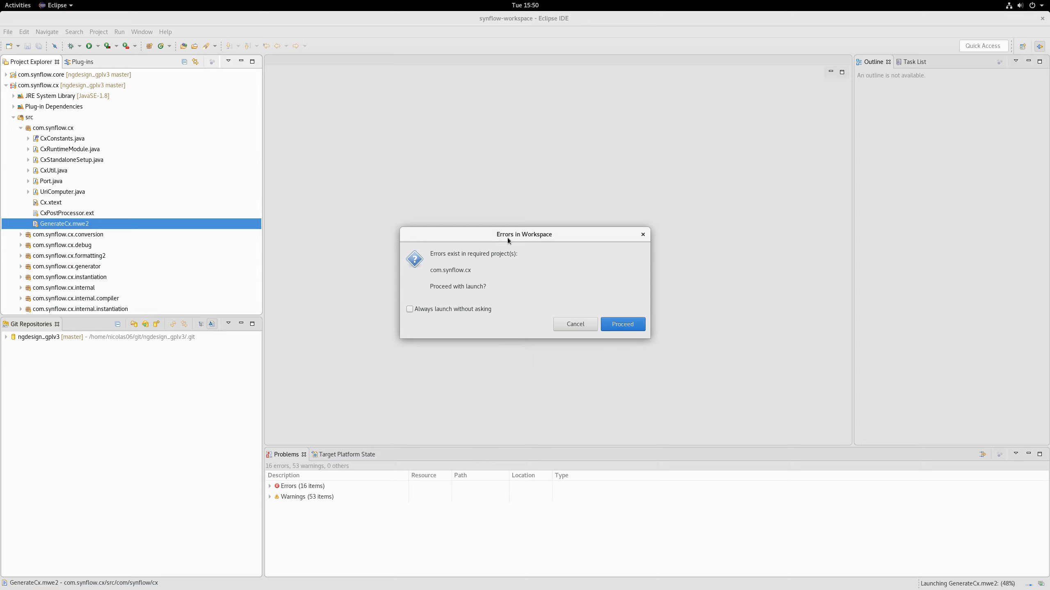
{"action": "left_click", "coordinate": [627, 325]}
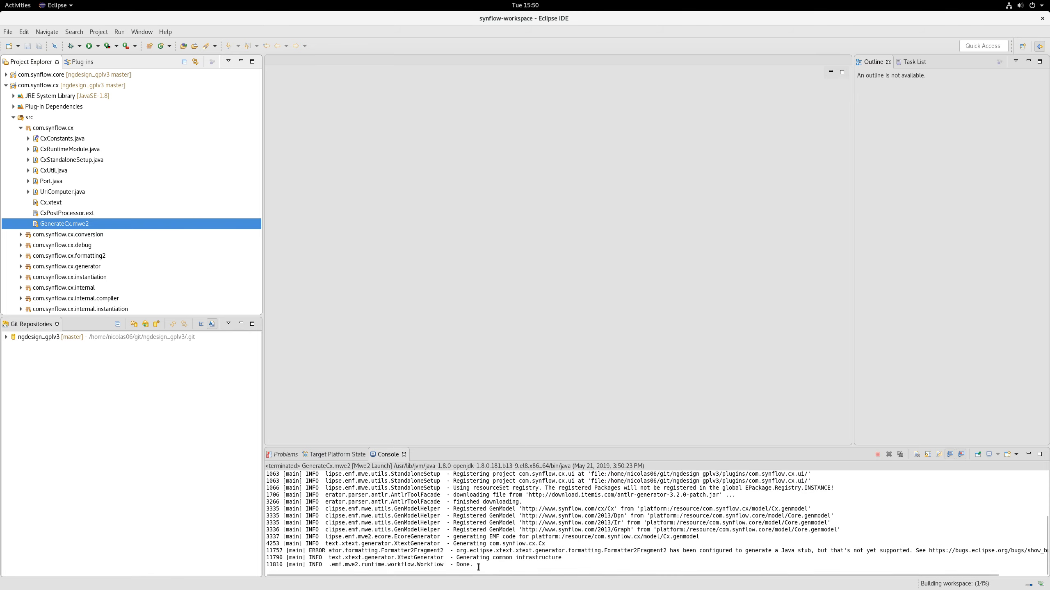
- Examine the last line of the workflow's console output and the folders of com.synflow.cx, leaving the project collapsed
{"action": "left_click_drag", "start_coordinate": [477, 565], "coordinate": [302, 565]}
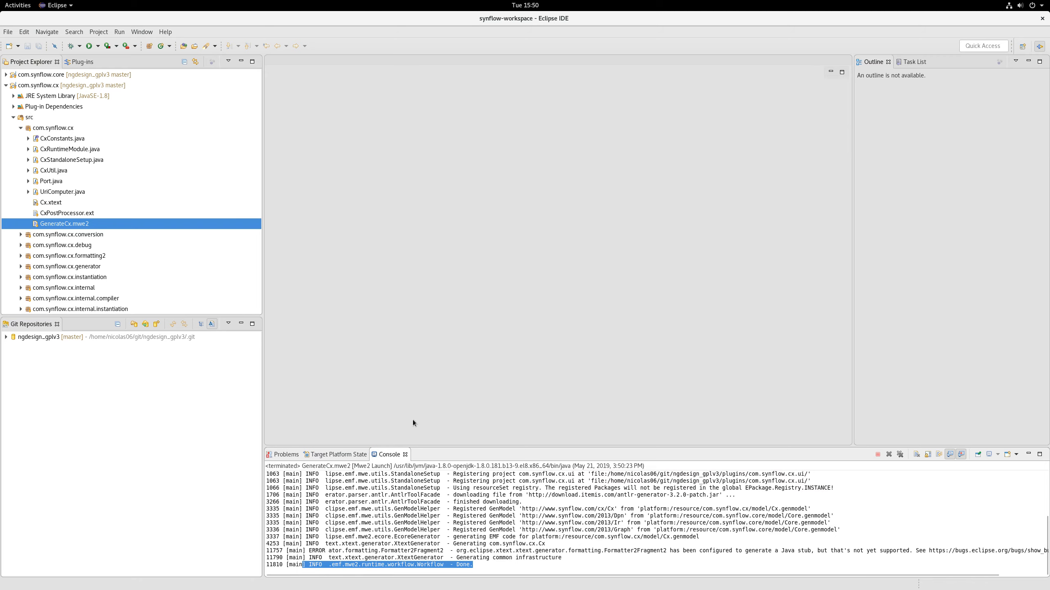
{"action": "left_click", "coordinate": [6, 86]}
{"action": "left_click", "coordinate": [5, 86]}
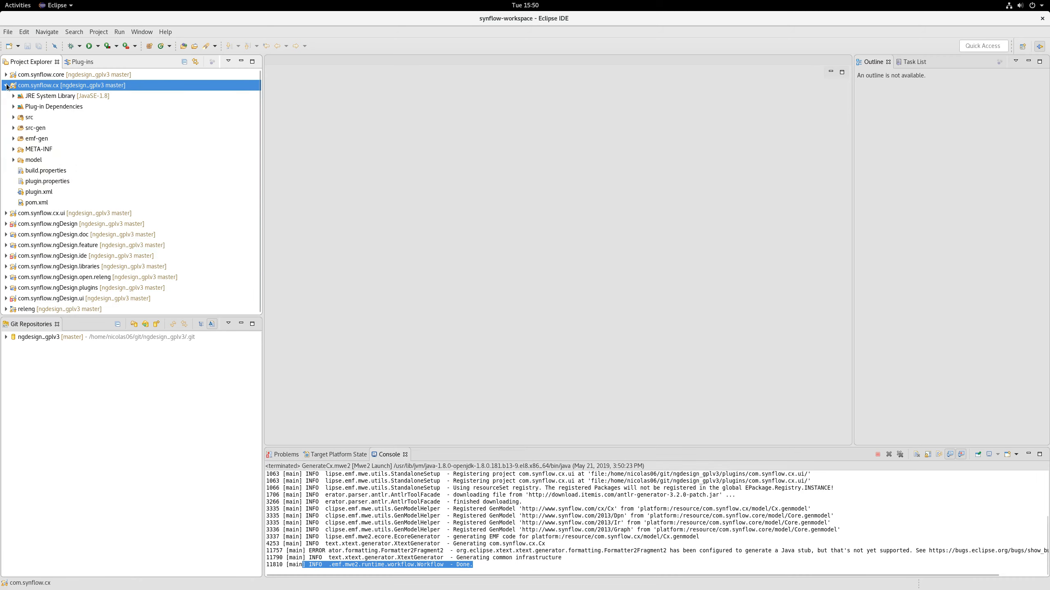
{"action": "left_click", "coordinate": [5, 86]}
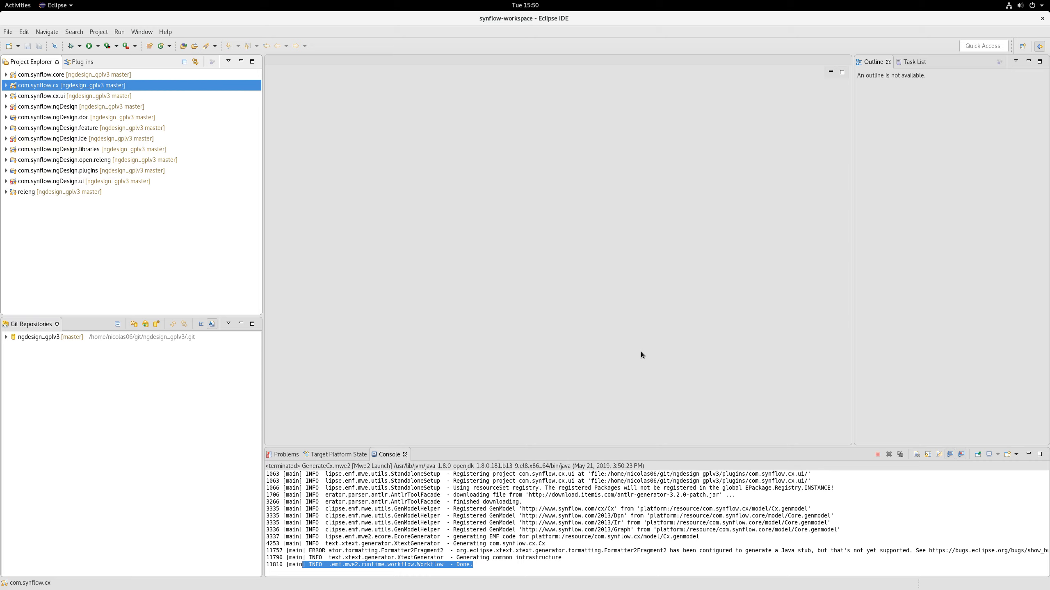
- Clean the projects to rebuild them from scratch, keeping the Clean dialog's preset selection
{"action": "left_click", "coordinate": [111, 31]}
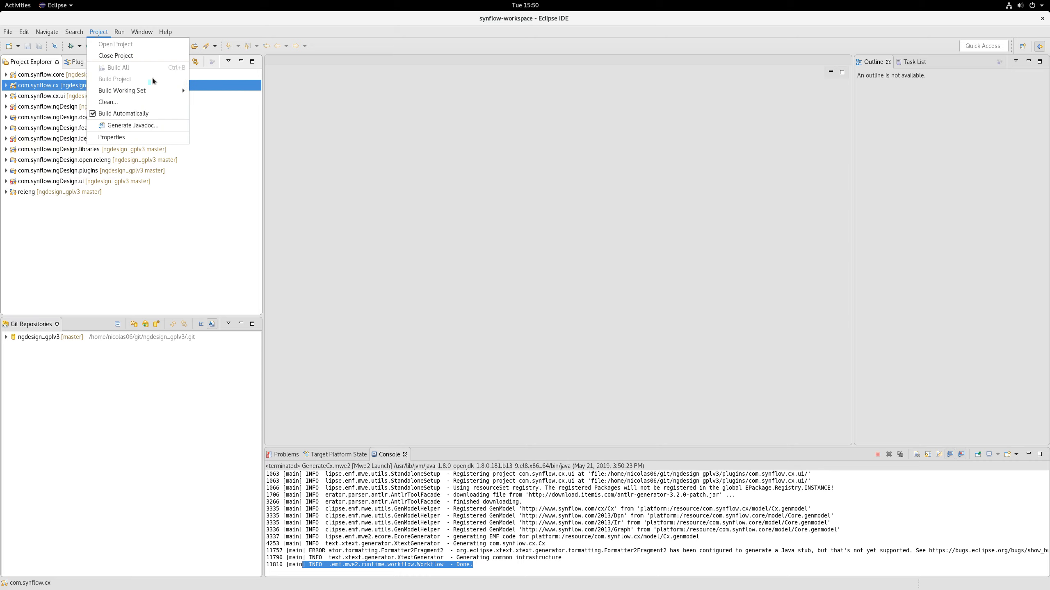
{"action": "left_click", "coordinate": [146, 100]}
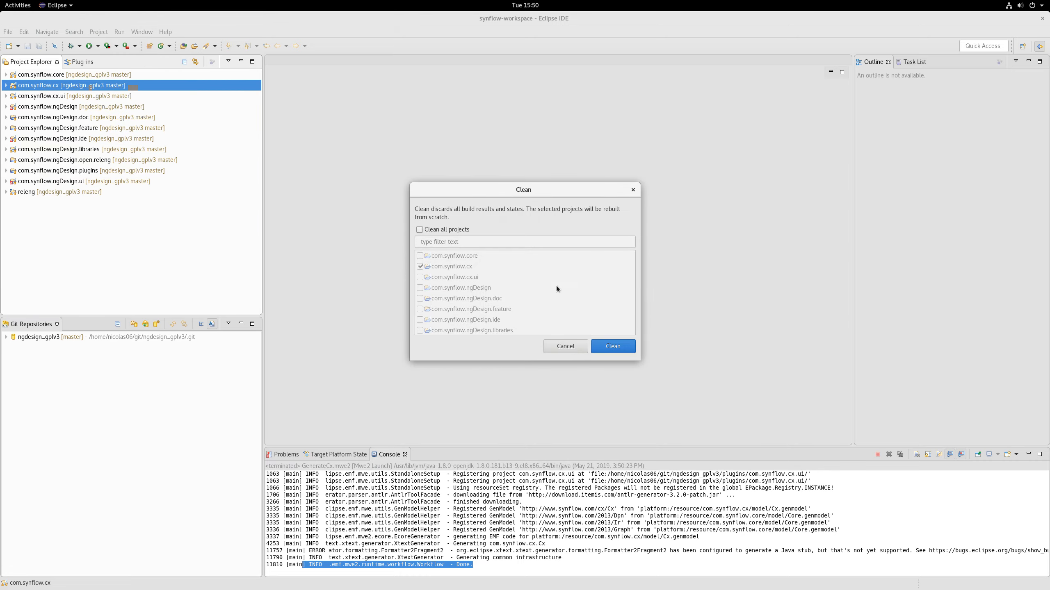
{"action": "left_click", "coordinate": [607, 348]}
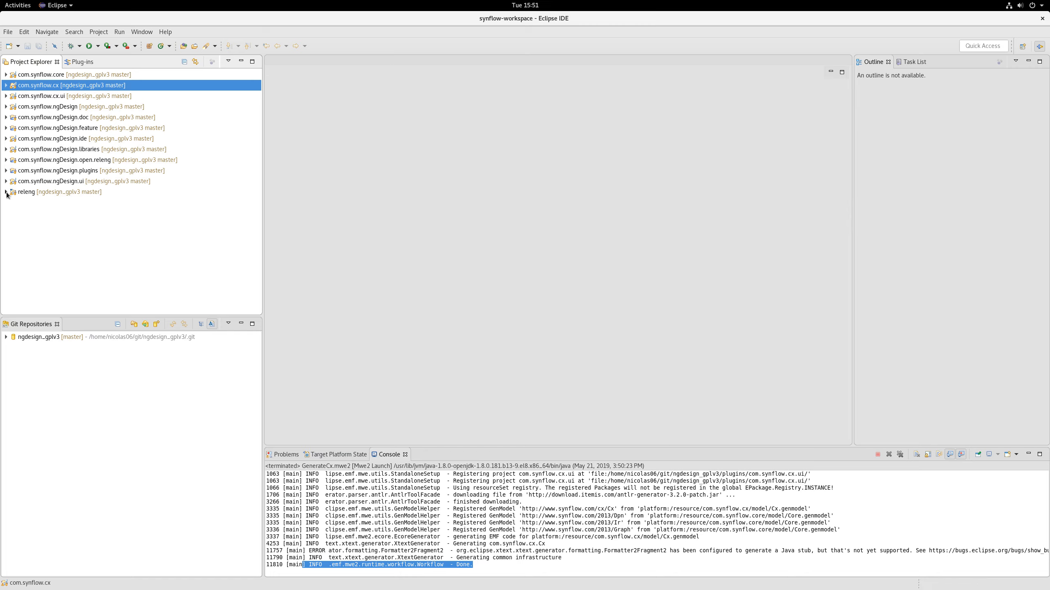
- Expand the releng project down to its product folder and select ngDesign.product
{"action": "left_click", "coordinate": [5, 193]}
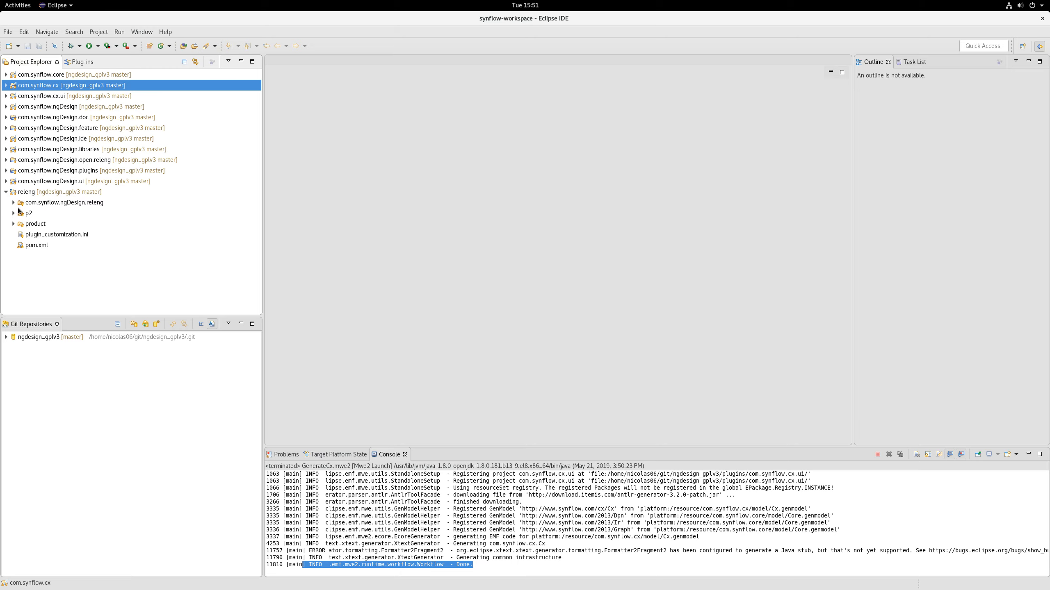
{"action": "left_click", "coordinate": [13, 224]}
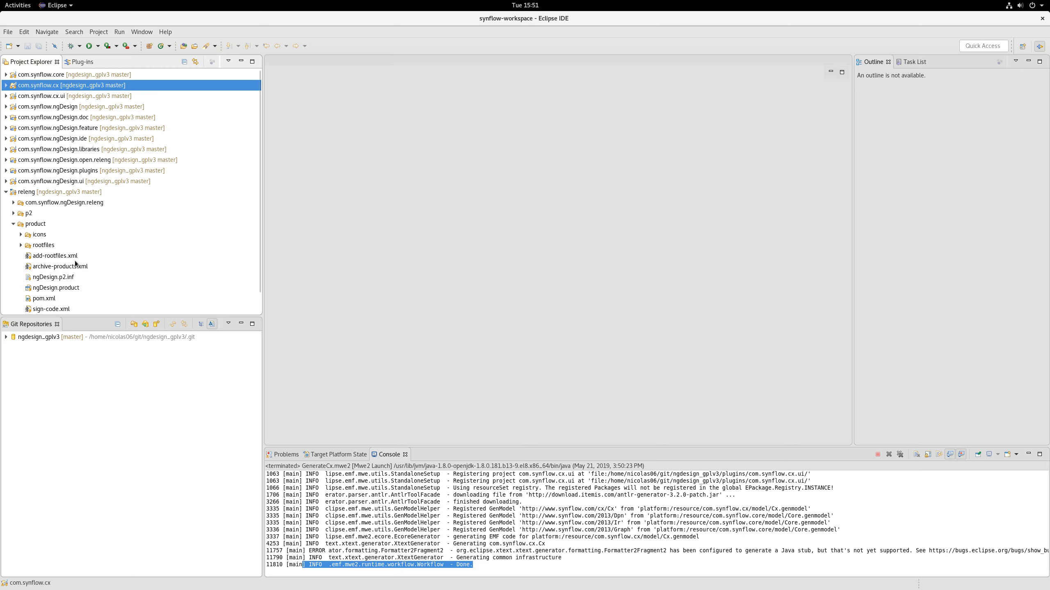
{"action": "scroll", "coordinate": [75, 261], "scroll_direction": "down", "scroll_amount": 1}
{"action": "left_click", "coordinate": [51, 266]}
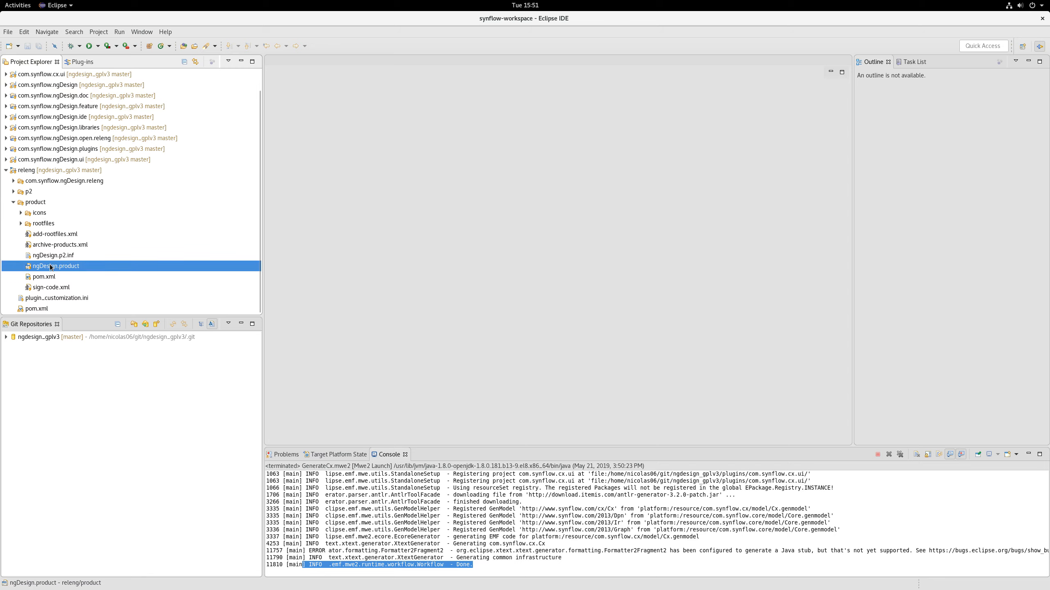
{"action": "right_click", "coordinate": [55, 265]}
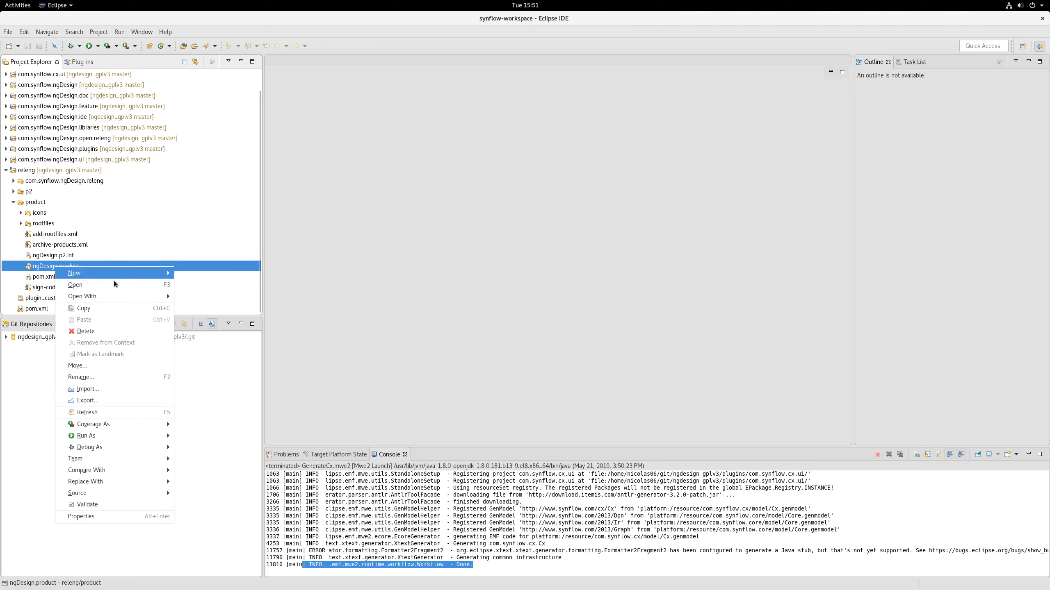
{"action": "mouse_move", "coordinate": [123, 435]}
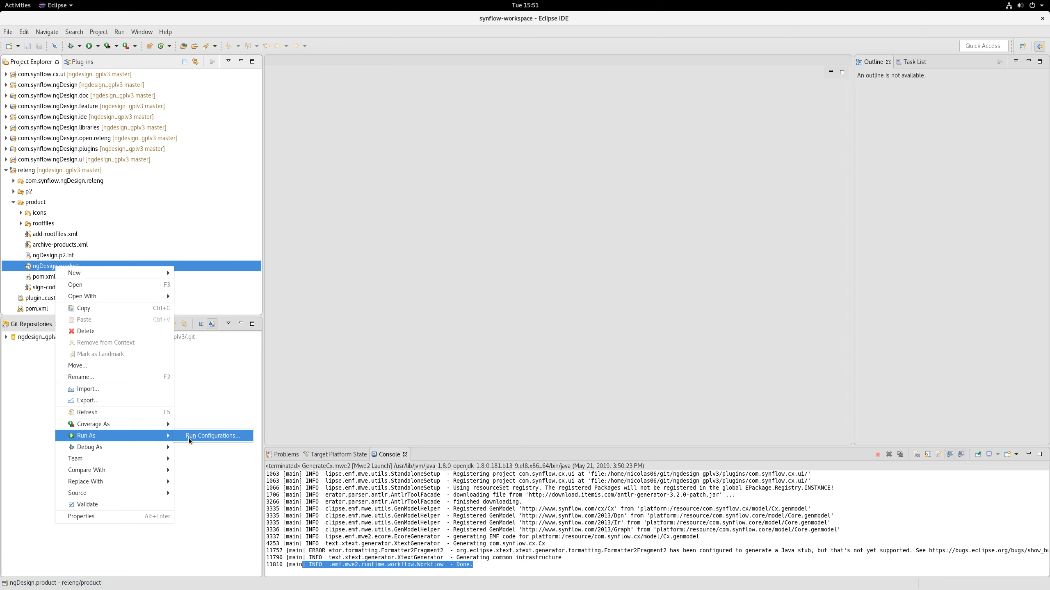
{"action": "left_click", "coordinate": [189, 439]}
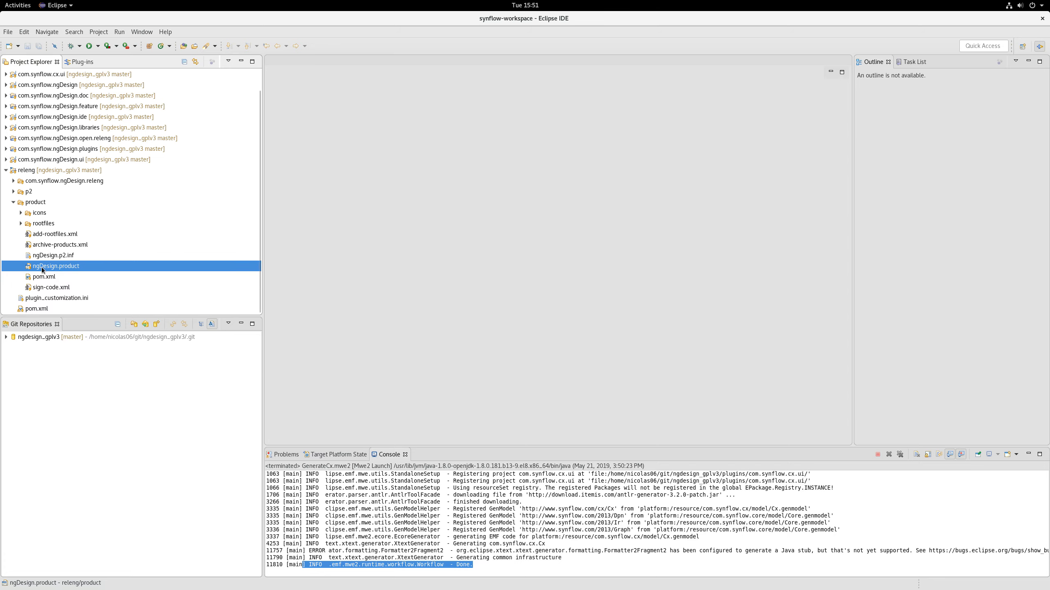
- Open ngDesign.product and launch it as an Eclipse application, continuing past the validation problems and declining to view the error log
{"action": "double_click", "coordinate": [122, 267]}
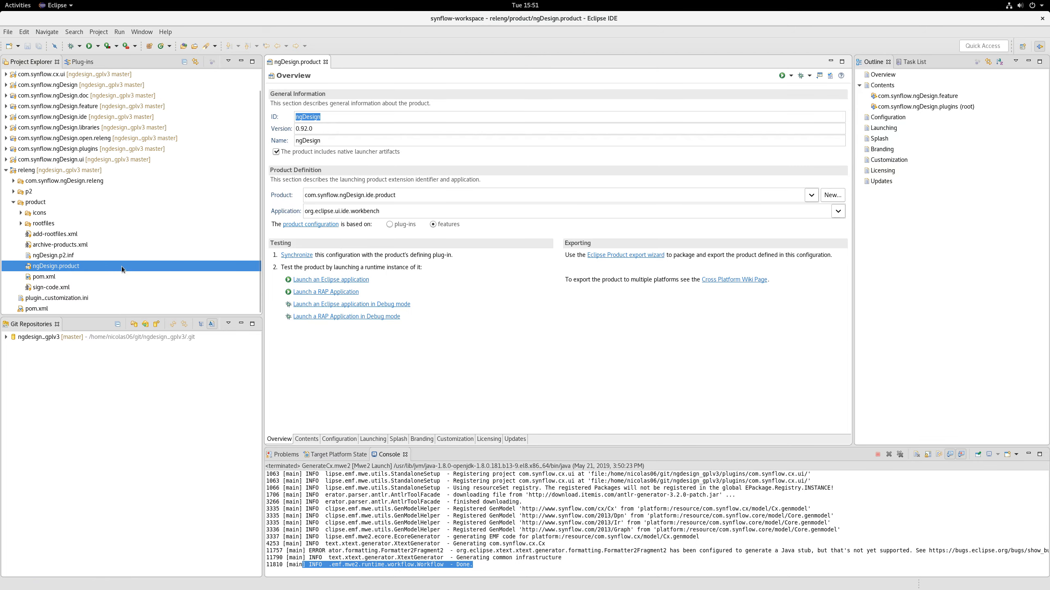
{"action": "left_click", "coordinate": [335, 285]}
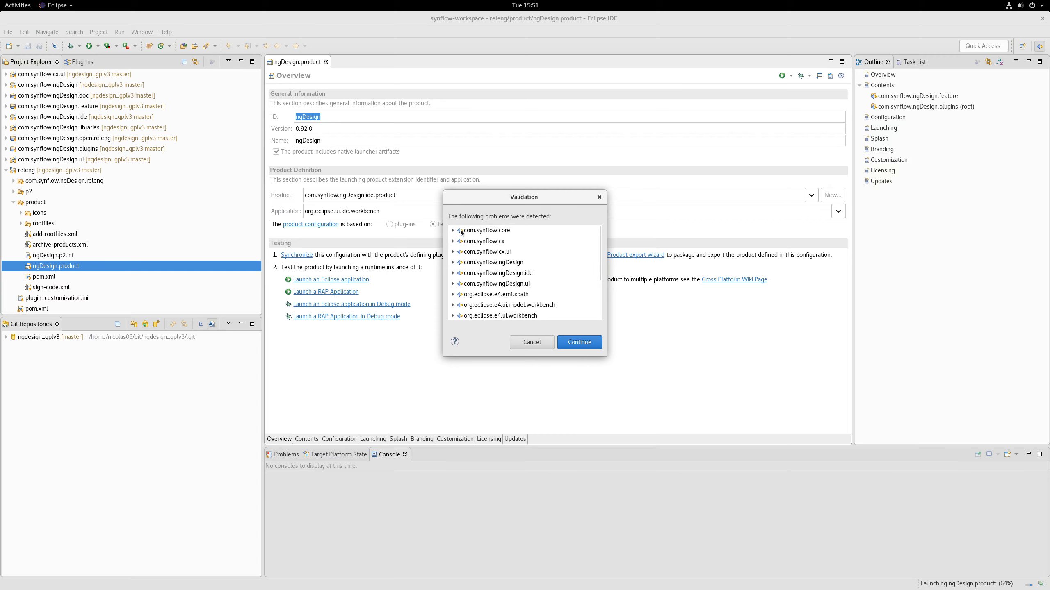
{"action": "left_click", "coordinate": [586, 342]}
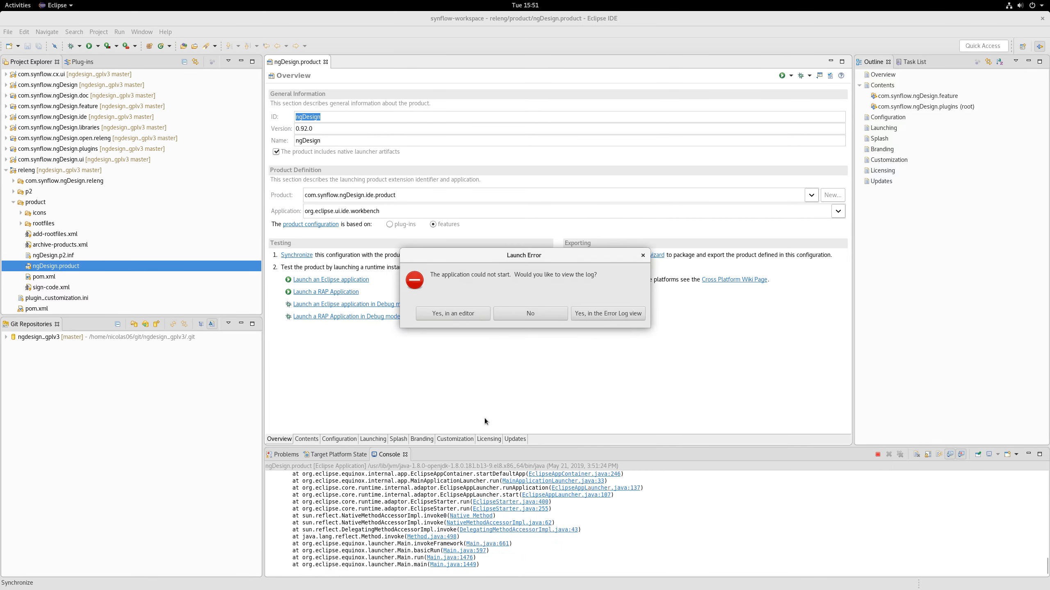
{"action": "left_click", "coordinate": [541, 315]}
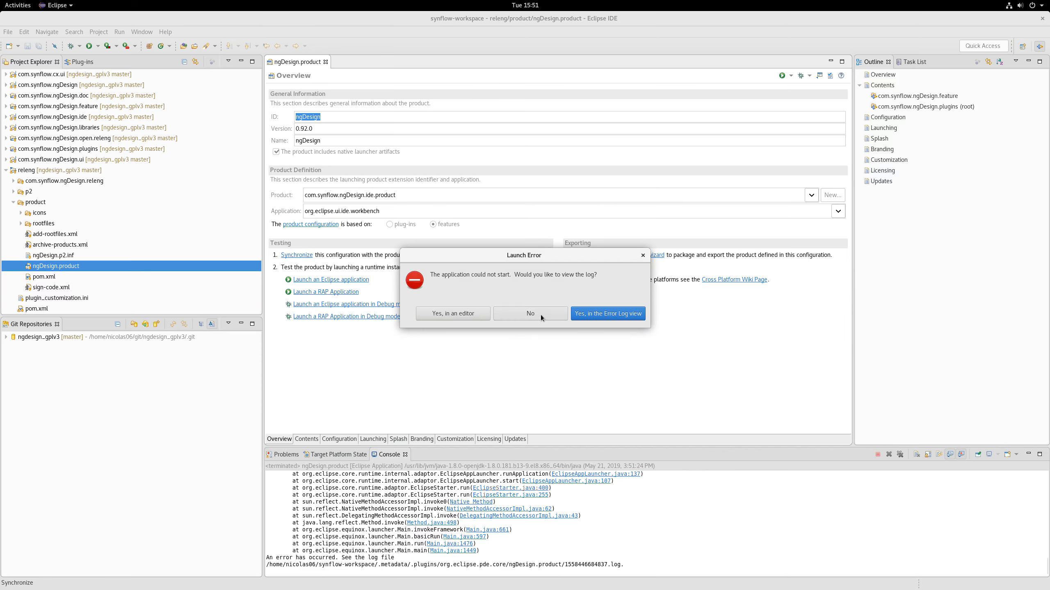
- In the ngDesign.product run configuration, add the required plug-ins, extend the selection to all workspace and target plug-ins, and apply the changes
{"action": "right_click", "coordinate": [77, 267]}
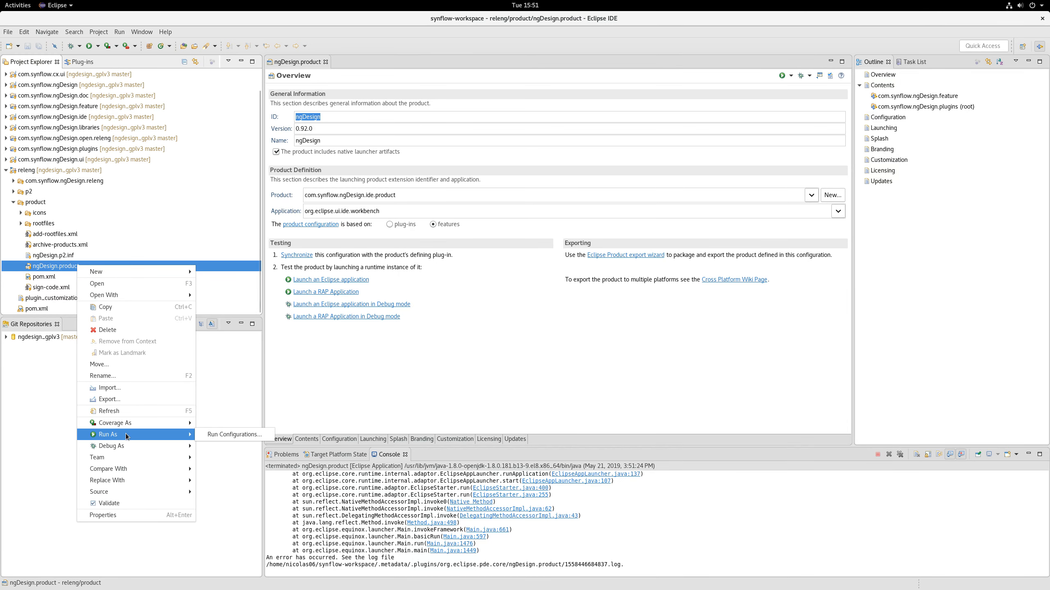
{"action": "left_click", "coordinate": [232, 434]}
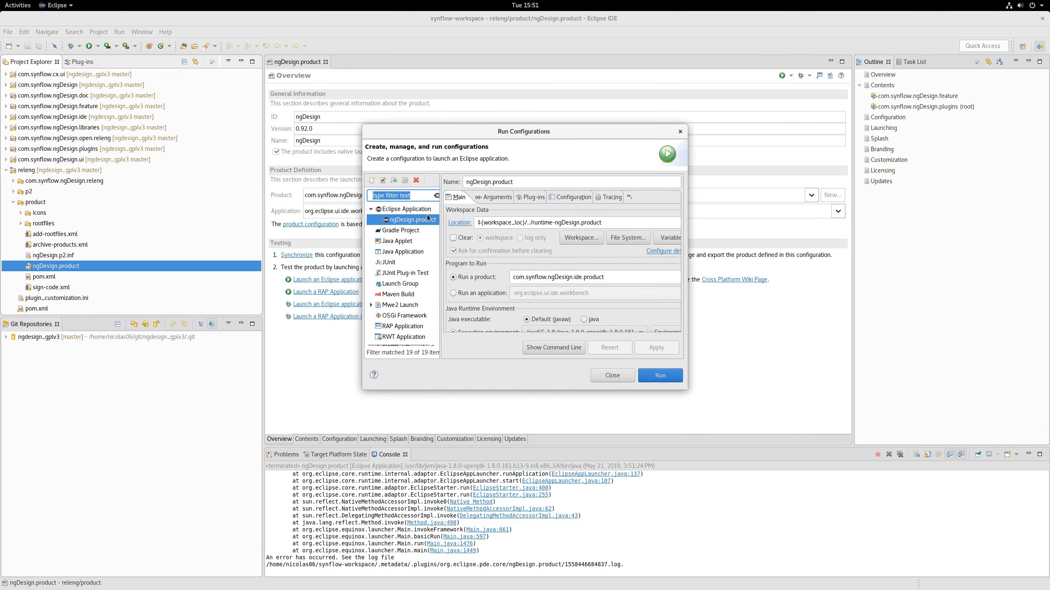
{"action": "double_click", "coordinate": [528, 132]}
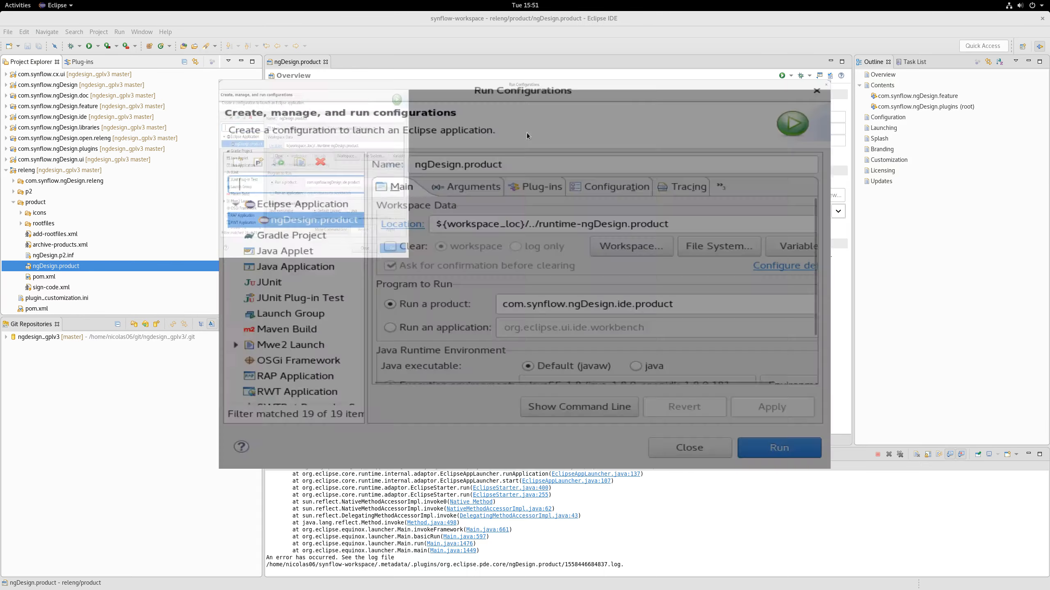
{"action": "left_click", "coordinate": [349, 84]}
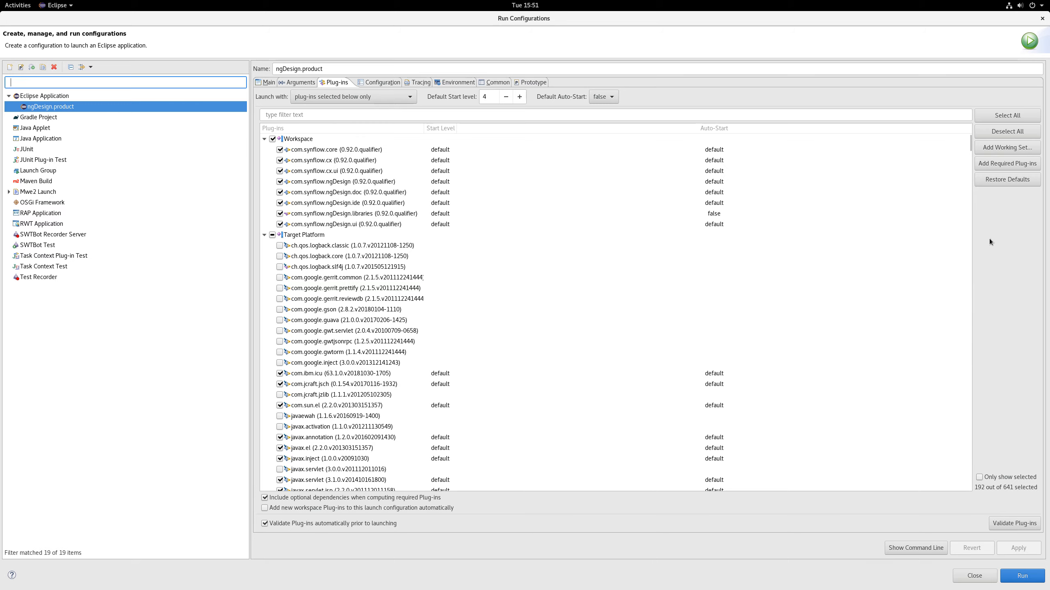
{"action": "left_click", "coordinate": [993, 164]}
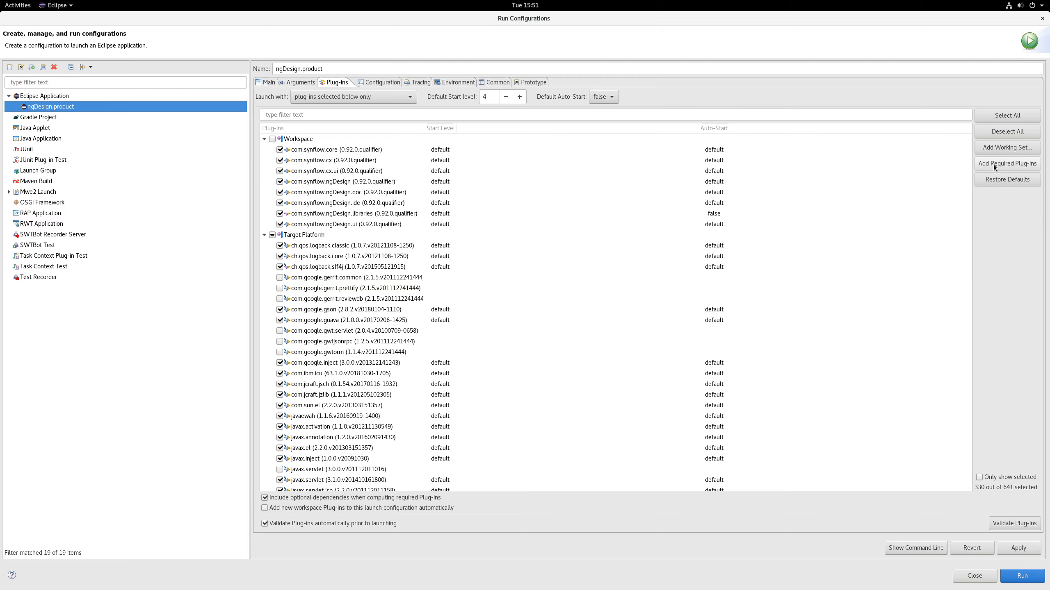
{"action": "left_click", "coordinate": [1007, 115]}
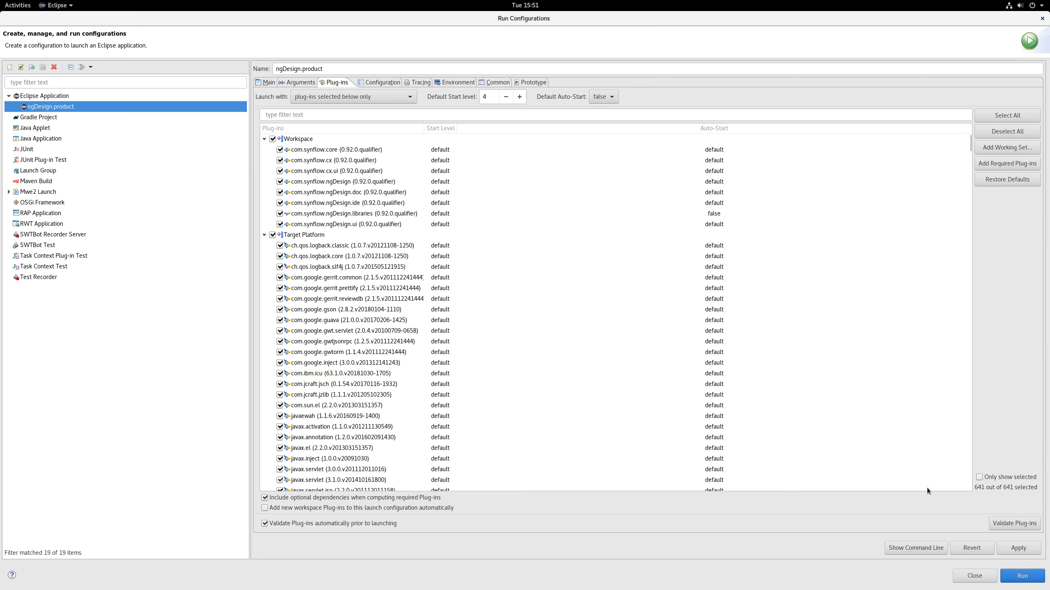
{"action": "left_click", "coordinate": [1018, 548]}
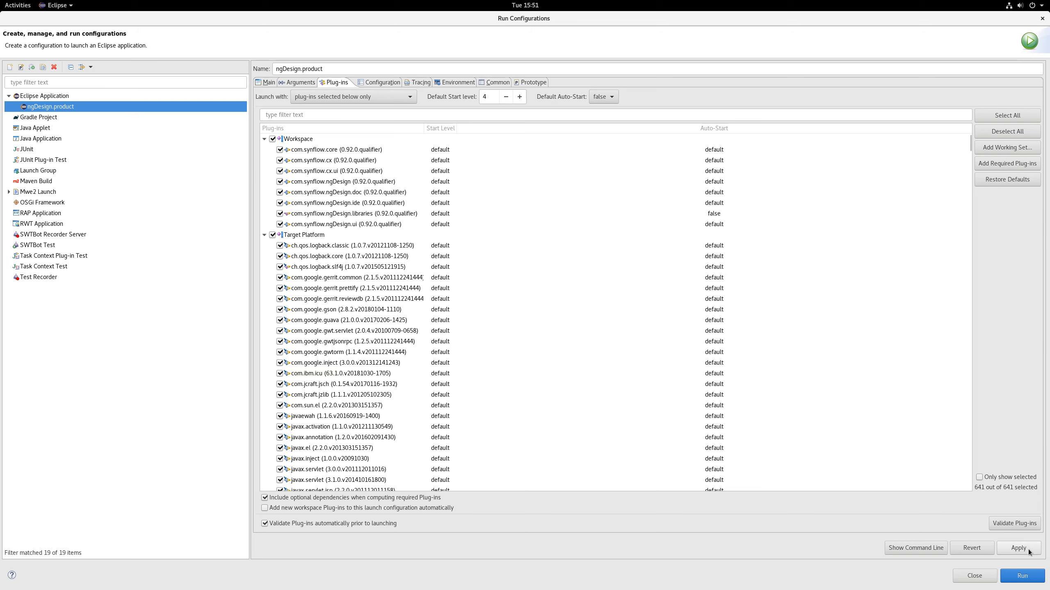
- Run the ngDesign.product configuration, inspect the validation problems of javax.xml.bind and org.eclipse.epp.logging.aeri.ide, and continue the launch
{"action": "left_click", "coordinate": [1021, 576]}
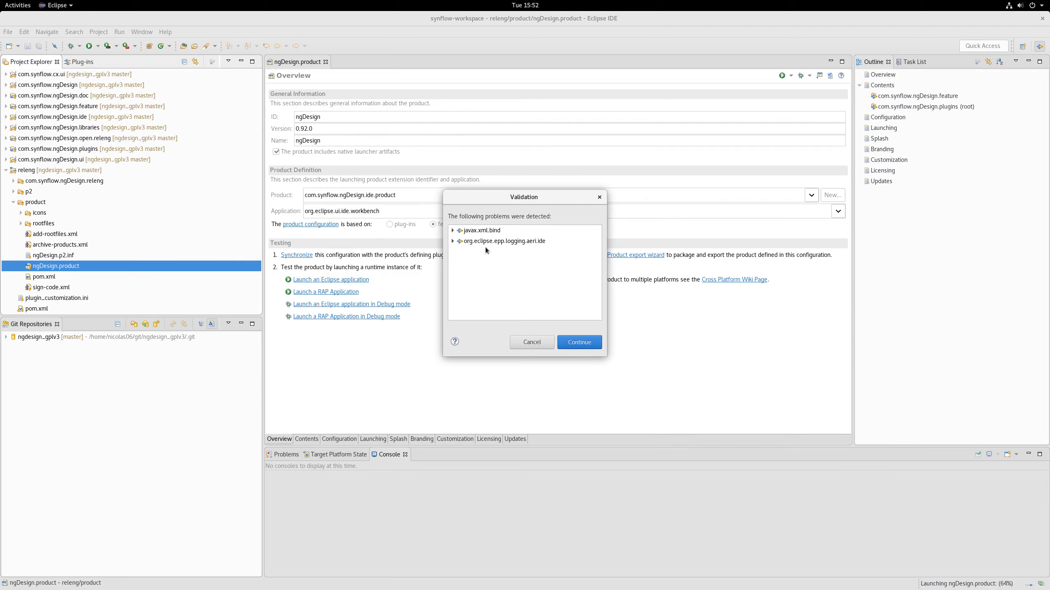
{"action": "left_click", "coordinate": [452, 230]}
{"action": "left_click", "coordinate": [453, 231]}
{"action": "left_click", "coordinate": [452, 241]}
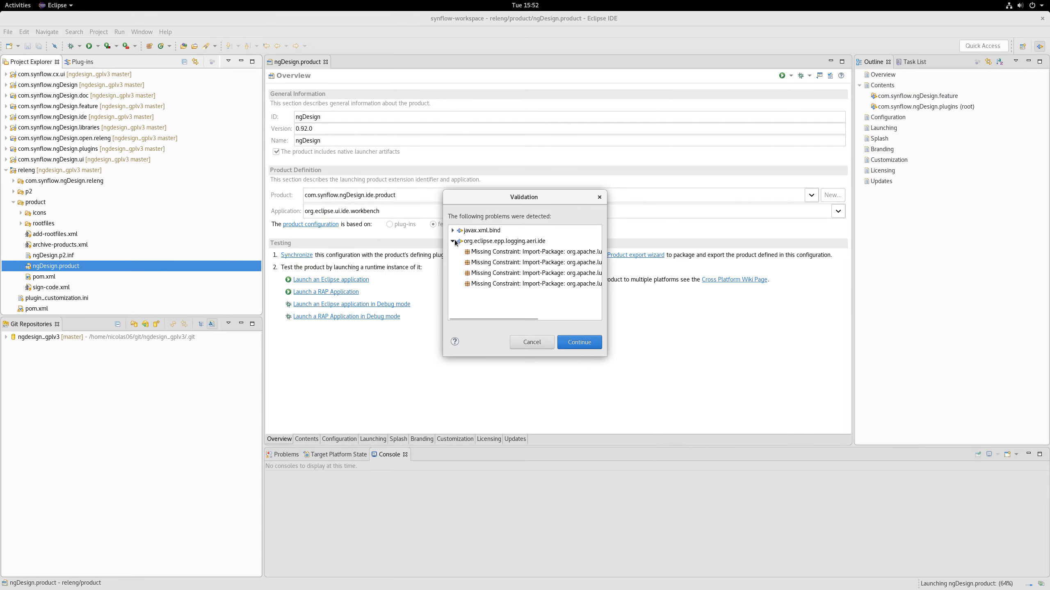
{"action": "left_click", "coordinate": [453, 241]}
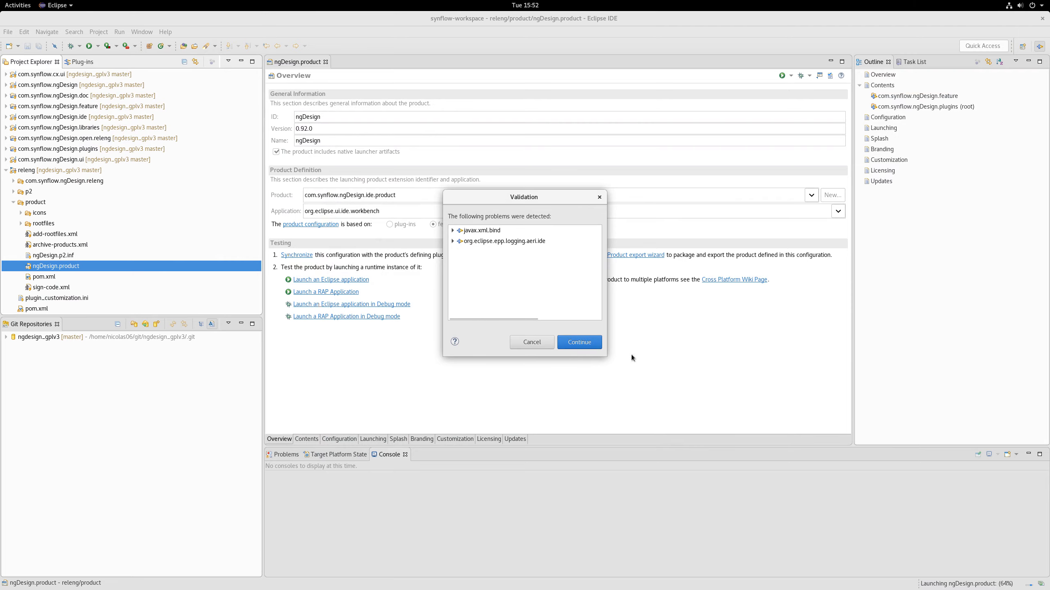
{"action": "left_click", "coordinate": [578, 342]}
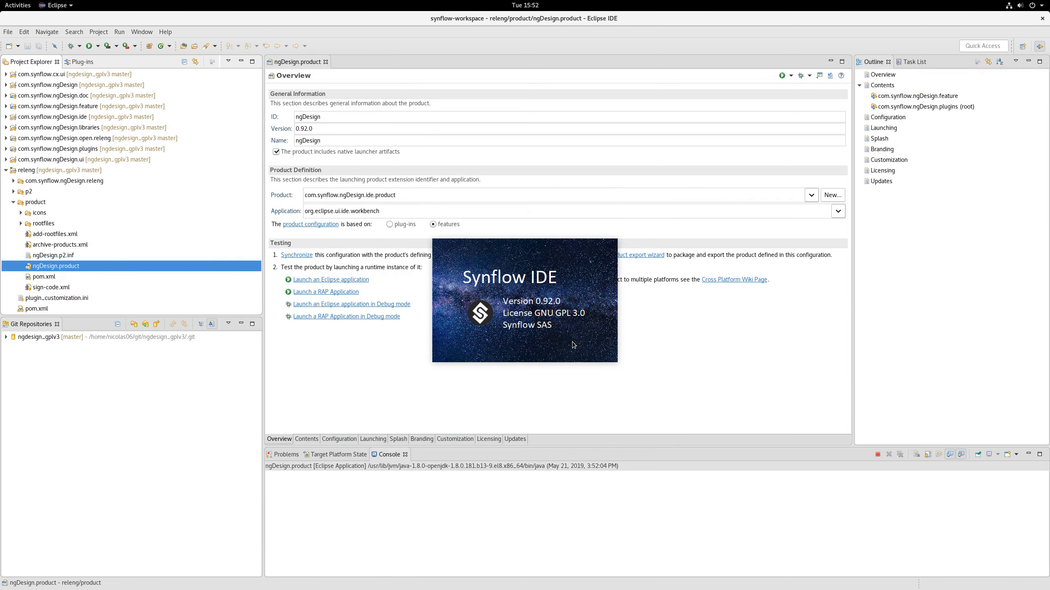